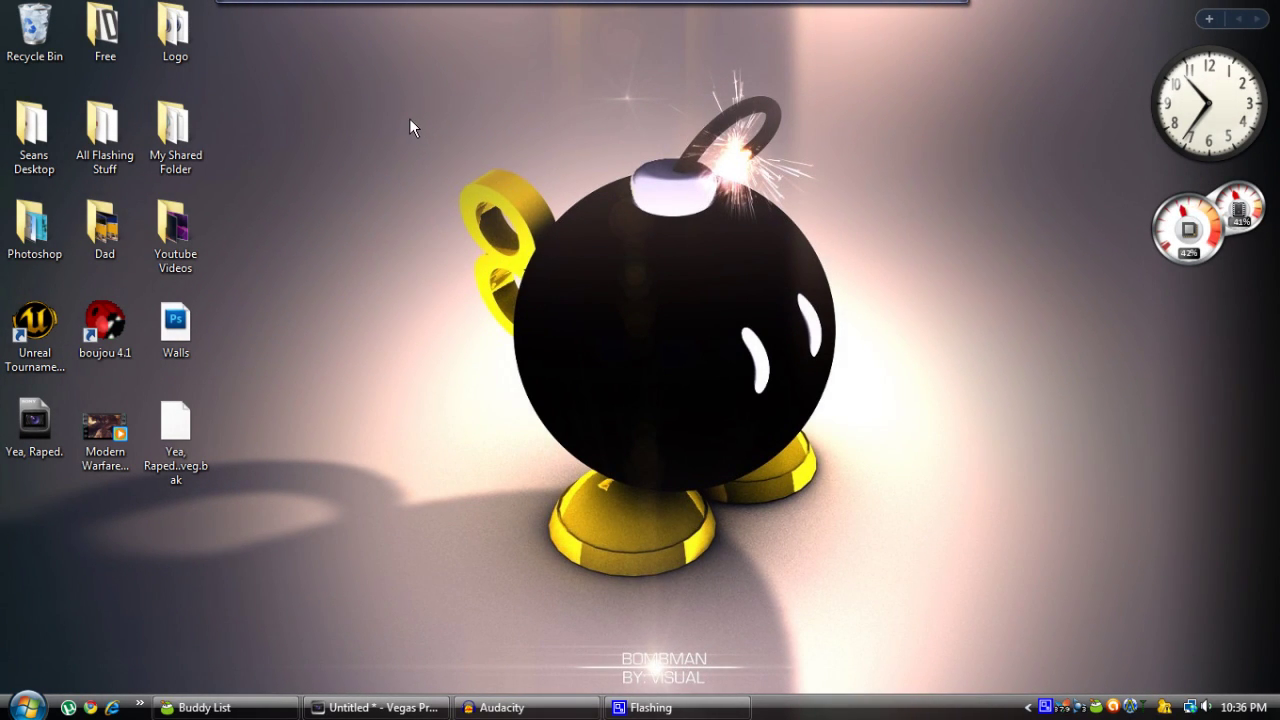
Rearrange the windows and bring the Vegas project window back up.
left_click_drag(443, 119, 563, 360)
left_click_drag(430, 149, 574, 370)
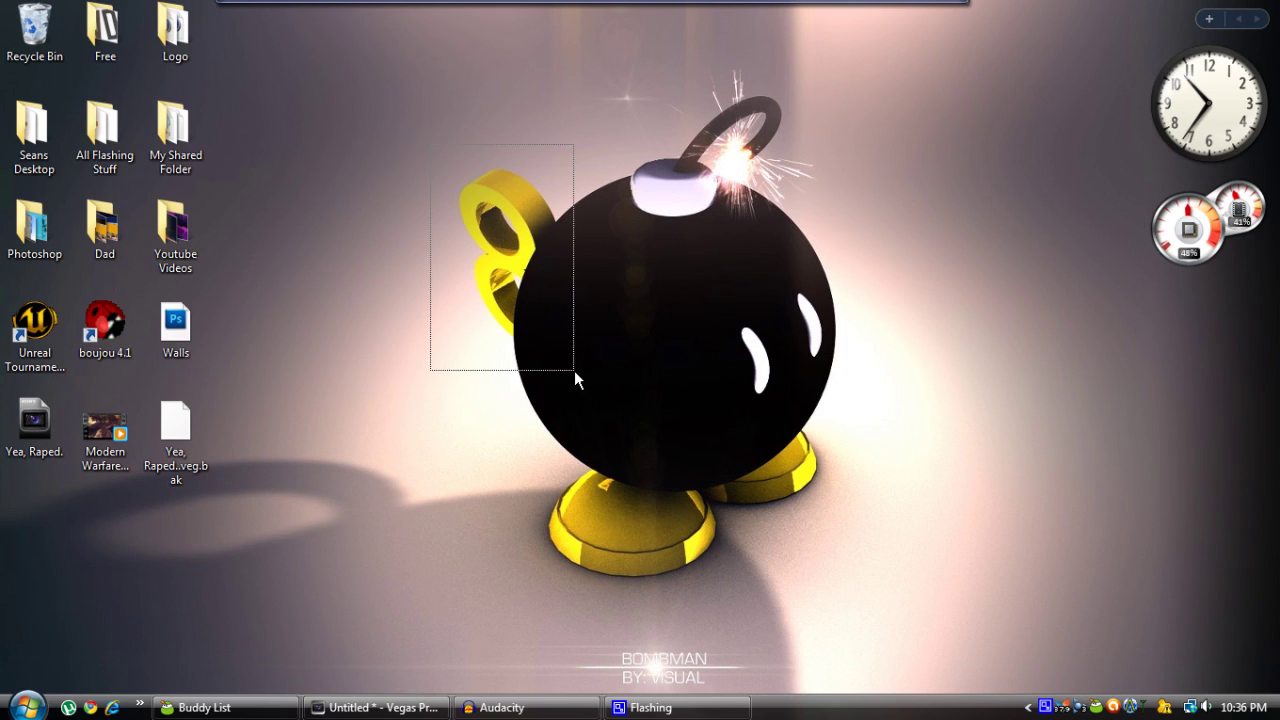
left_click_drag(503, 225, 577, 344)
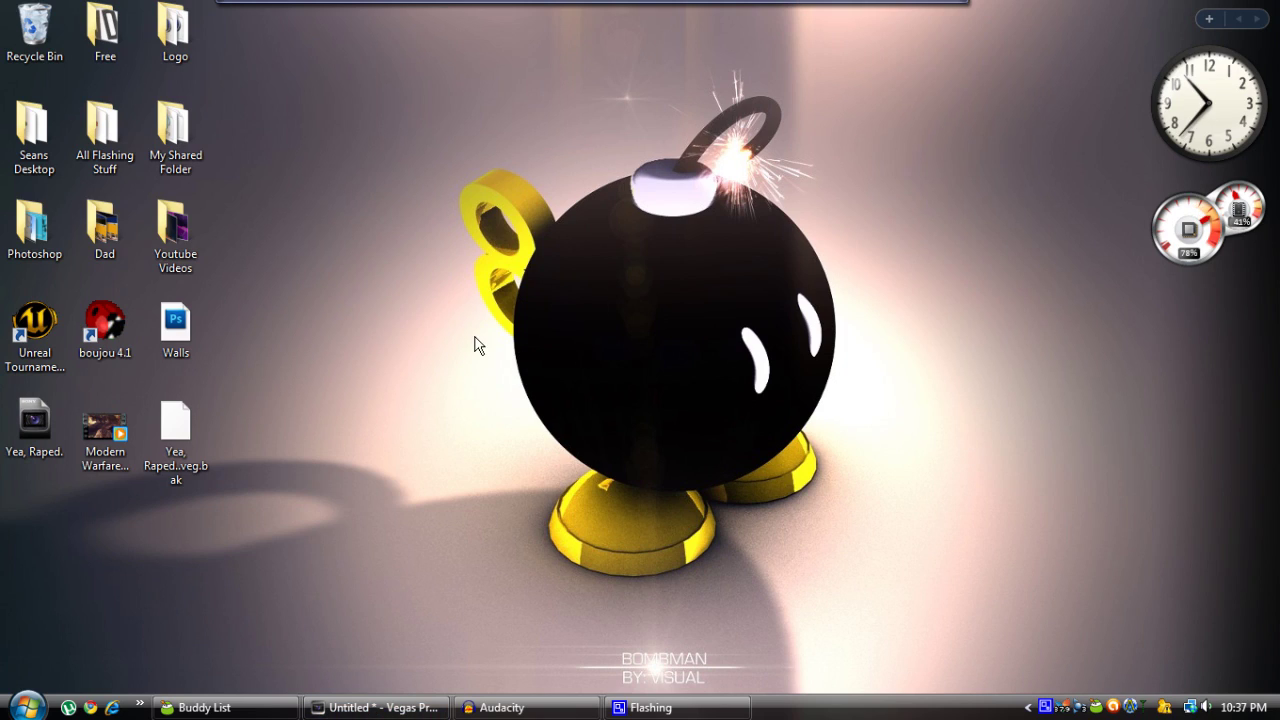
left_click_drag(496, 460, 465, 298)
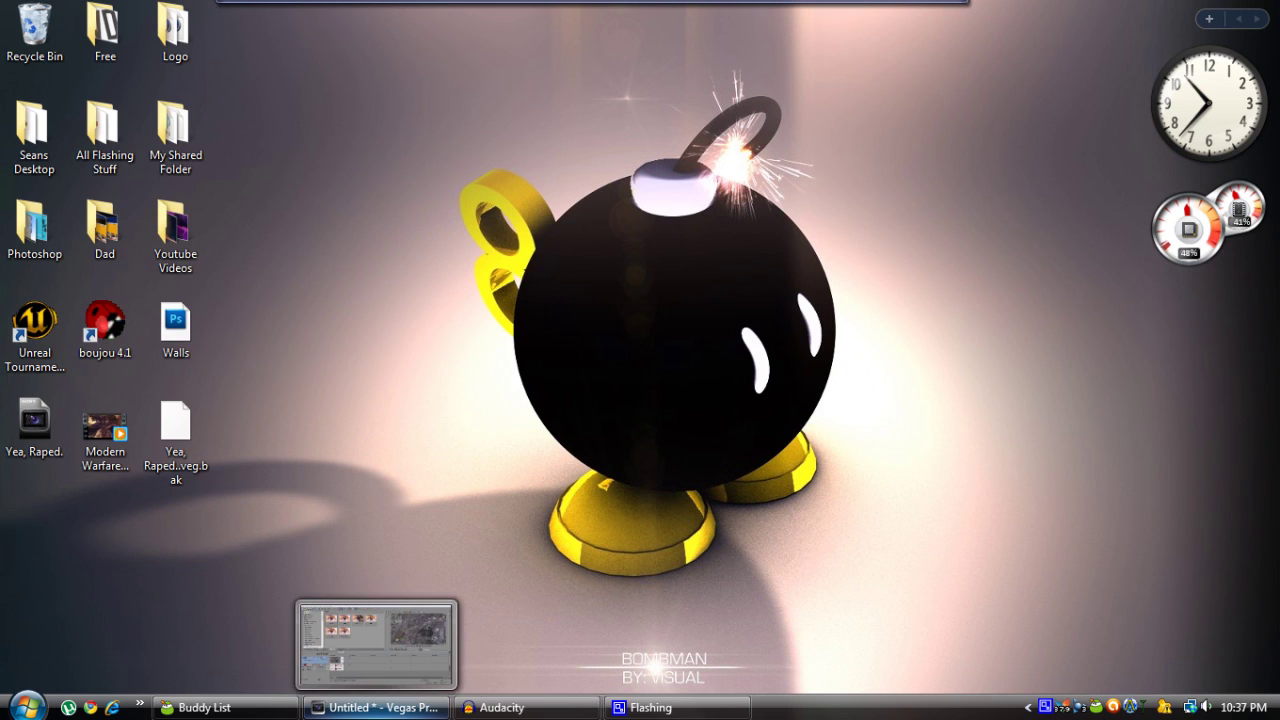
left_click(370, 707)
left_click(370, 707)
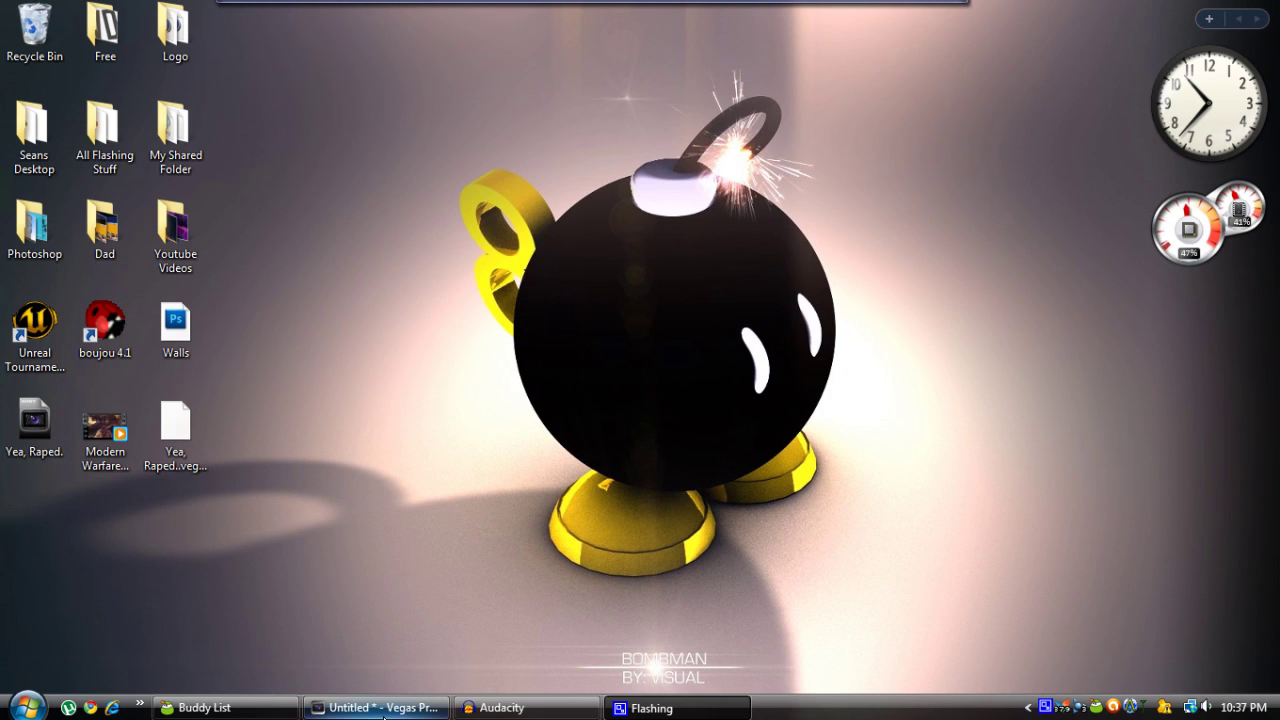
left_click(372, 707)
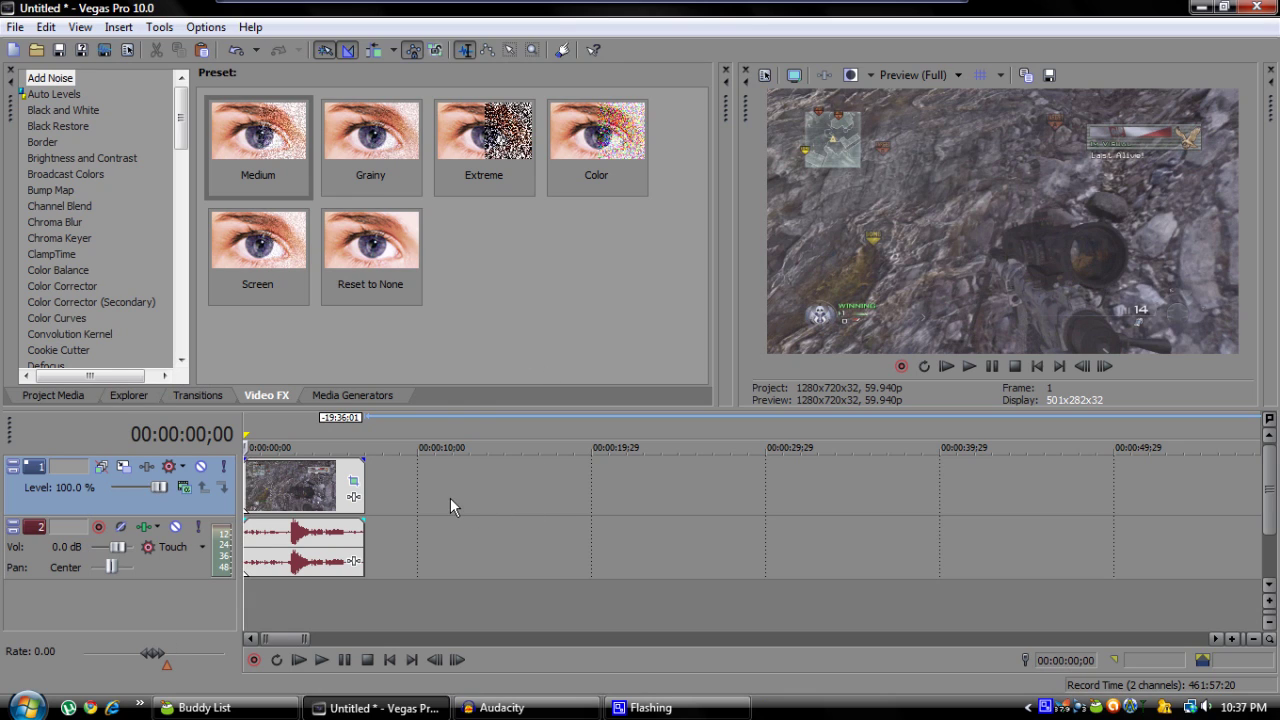
Select the gameplay clip's events and preview the footage up to about 2;21.
scroll(450, 498, "up", 2)
left_click(326, 490)
left_click(372, 495)
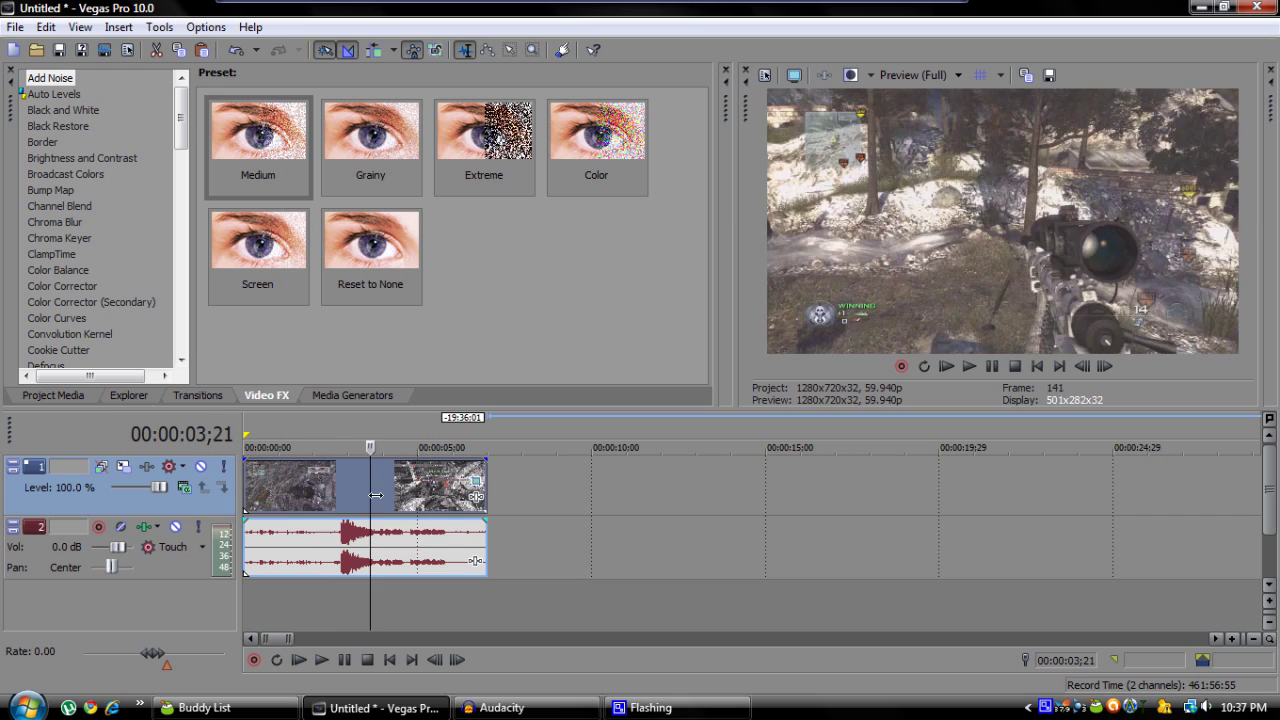
key("space")
key("ctrl+Home")
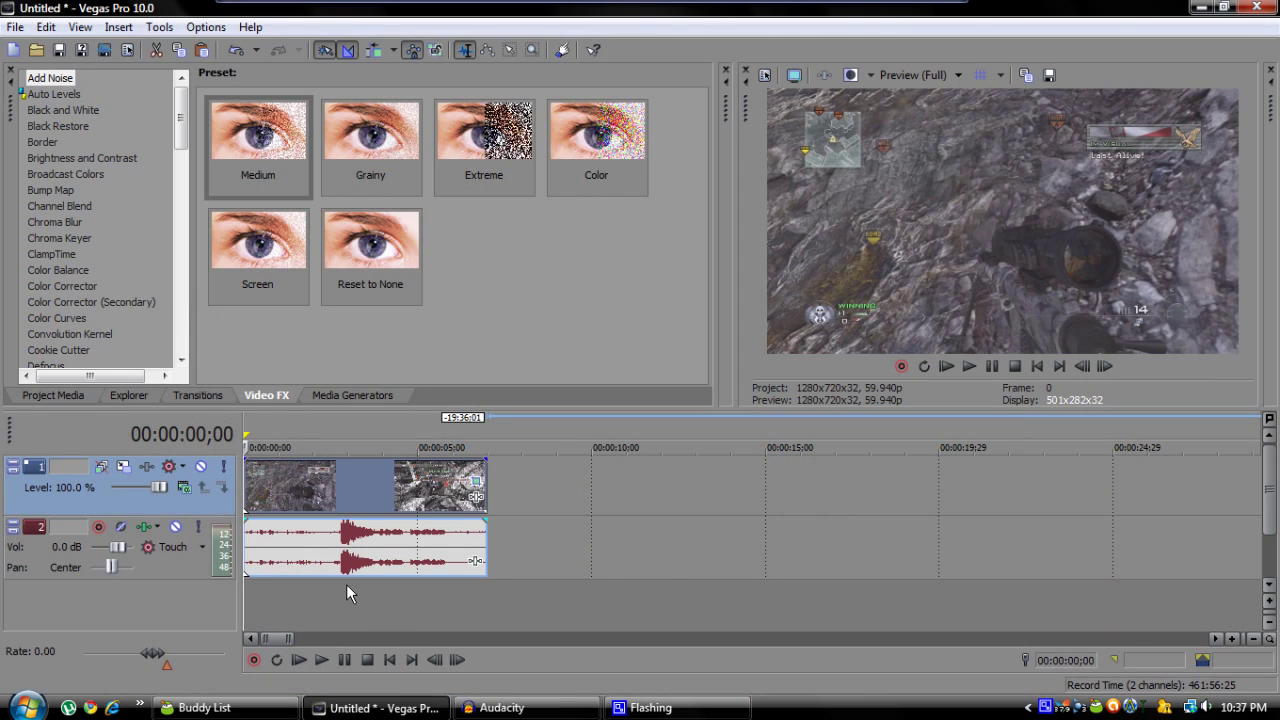
left_click(294, 591)
left_click(258, 584)
left_click_drag(262, 580, 340, 587)
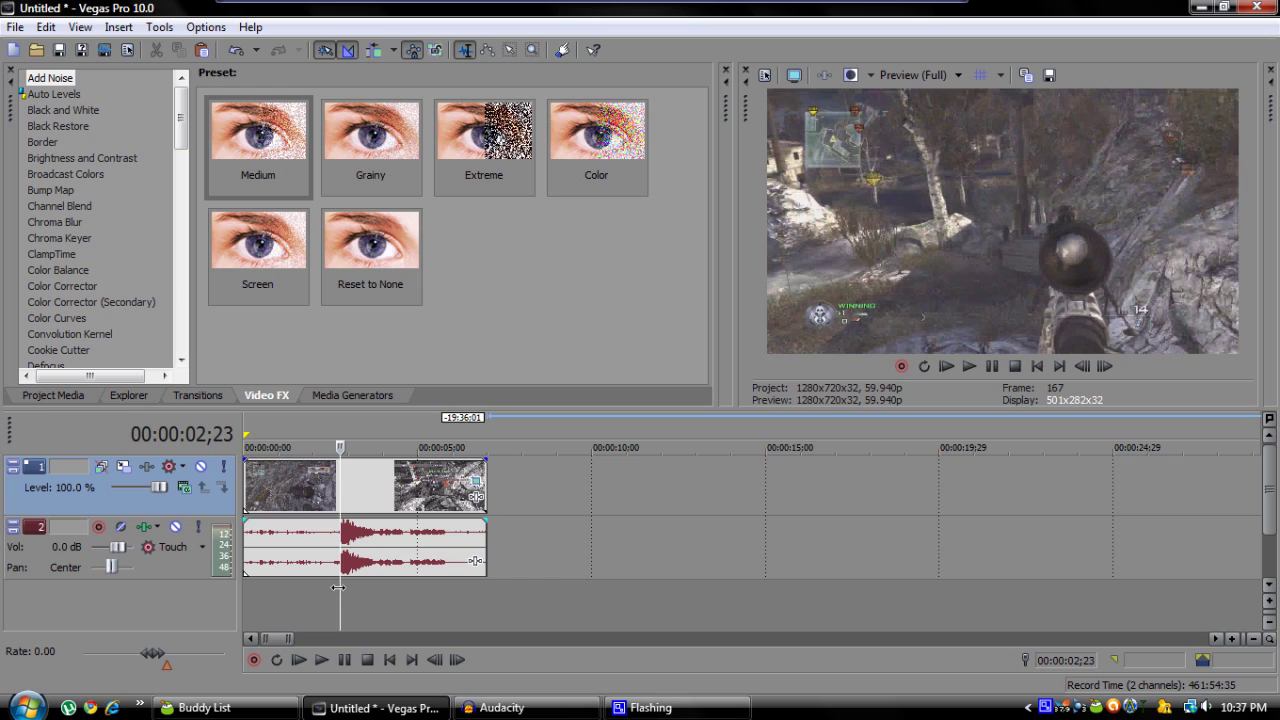
Split the clip at 2;24 and 2;29, pushing the later part right to leave a gap.
scroll(338, 587, "up", 3)
scroll(445, 590, "up", 3)
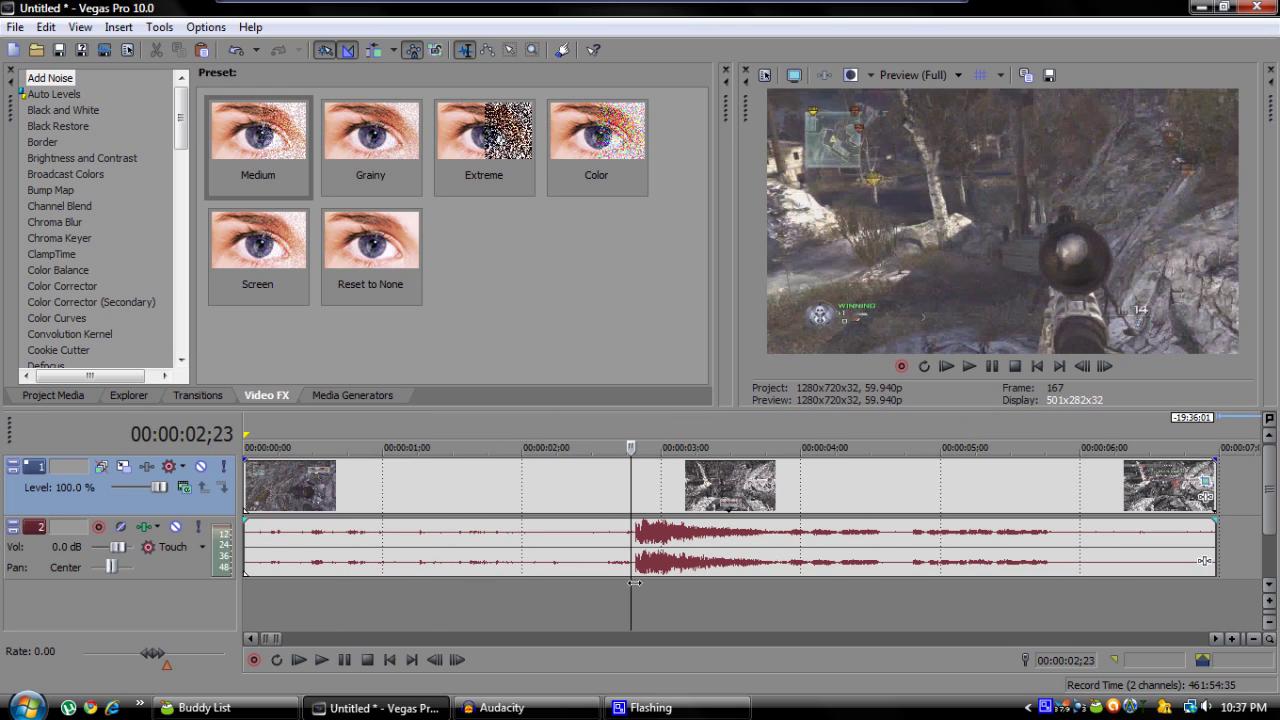
left_click_drag(633, 583, 636, 585)
key("s")
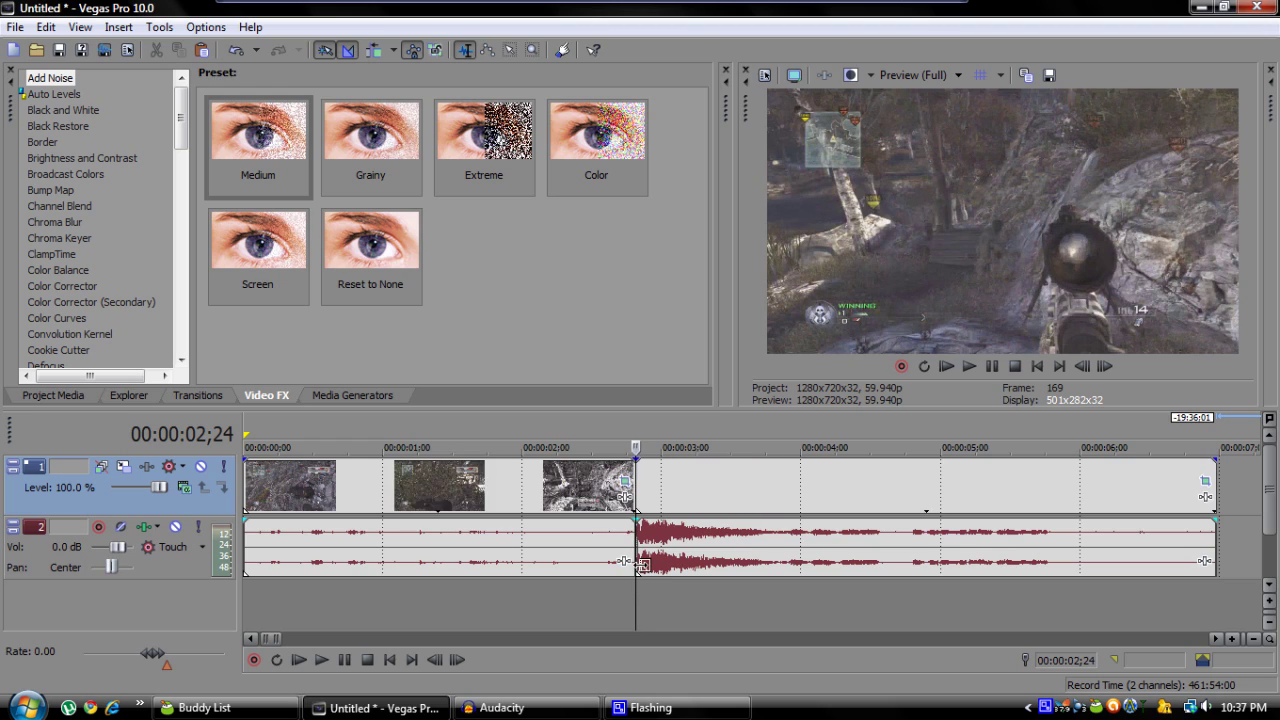
mouse_move(637, 593)
left_mouse_down()
mouse_move(779, 587)
mouse_move(657, 602)
left_mouse_up()
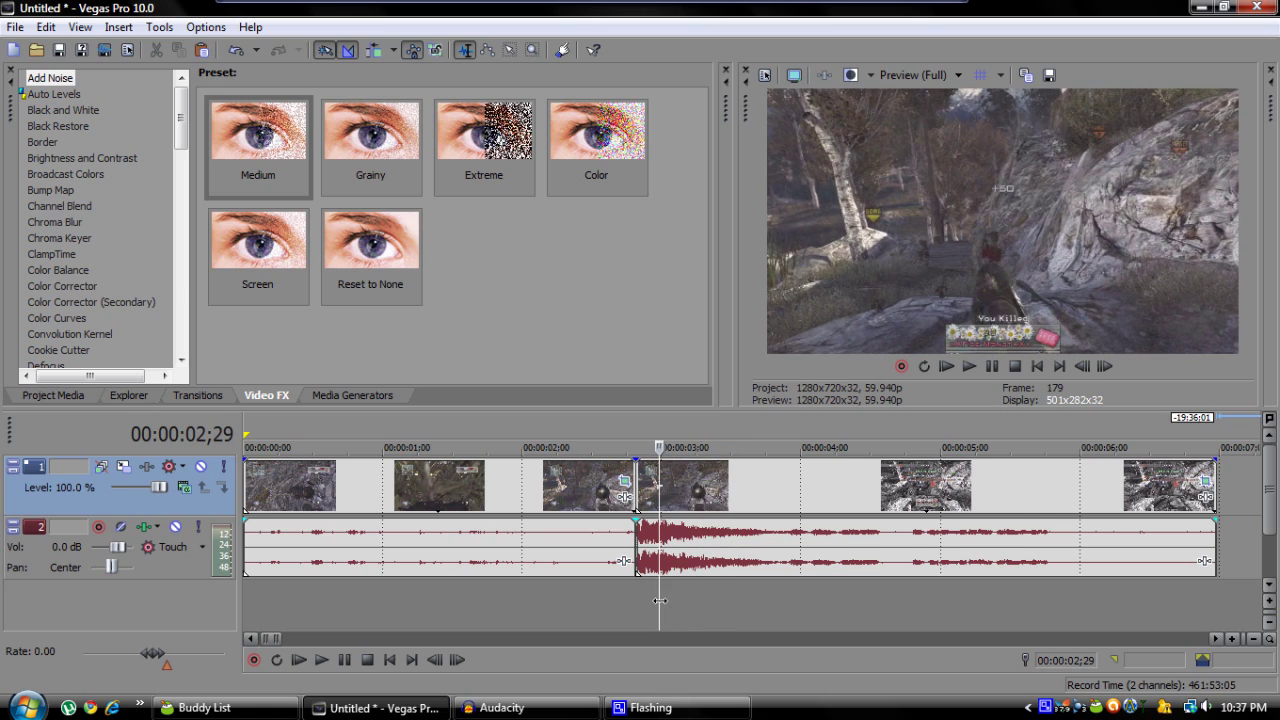
key("s")
left_click_drag(723, 497, 753, 515)
key("Left")
key("Left")
scroll(753, 515, "down", 1)
scroll(753, 515, "up", 1)
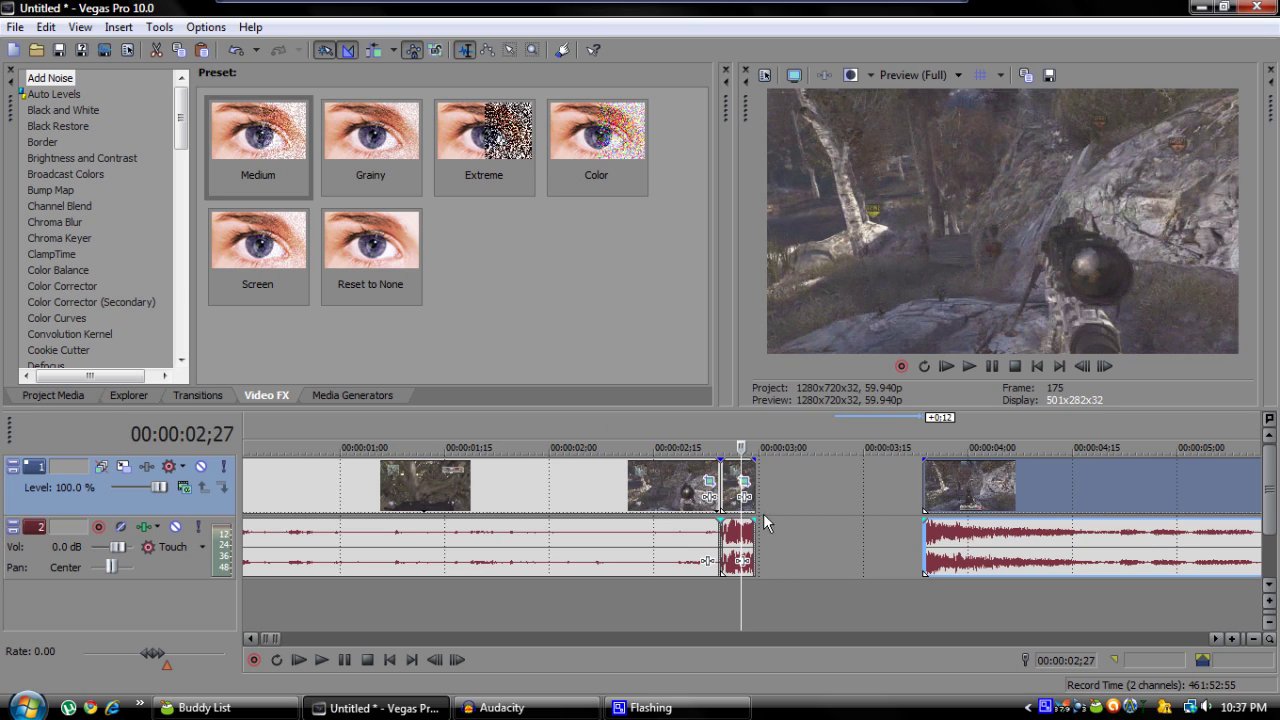
Move the later clip pair further right and realign the short audio piece under its video.
left_click(753, 533)
key("Left")
key("Left")
key("Left")
key("Left")
key("Left")
key("Left")
key("Left")
key("Left")
key("Left")
key("Left")
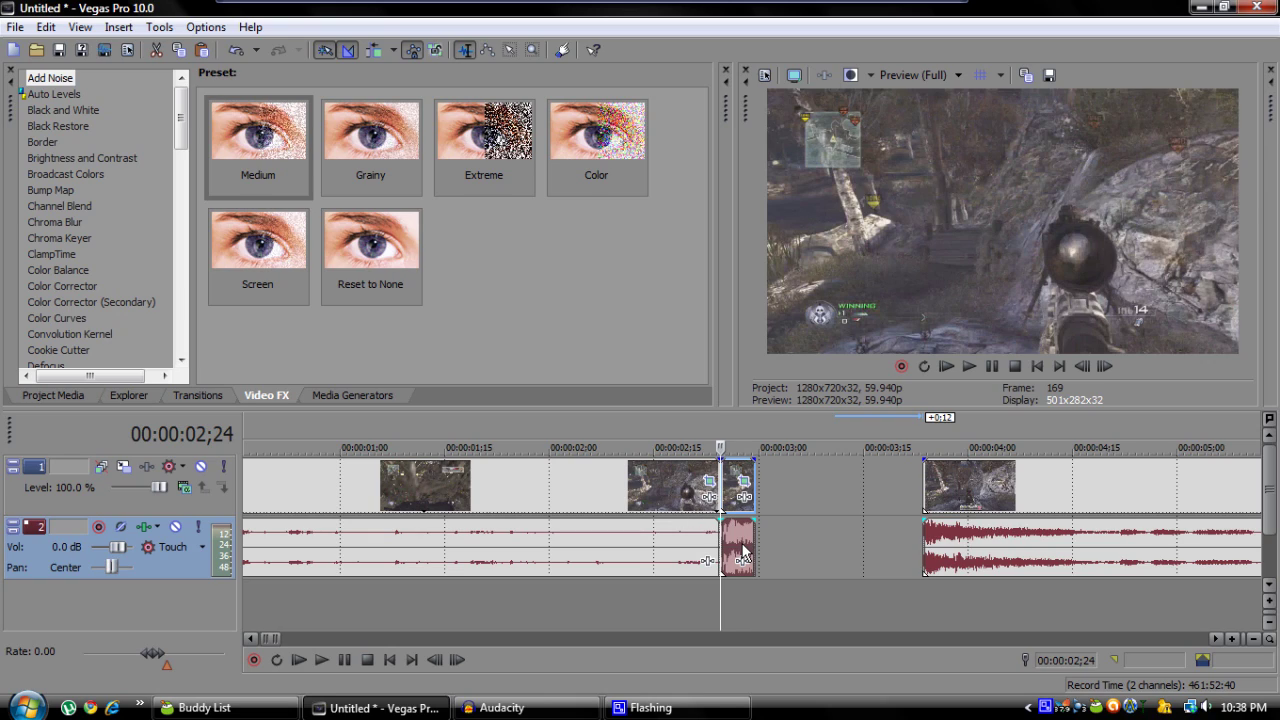
left_click(741, 550)
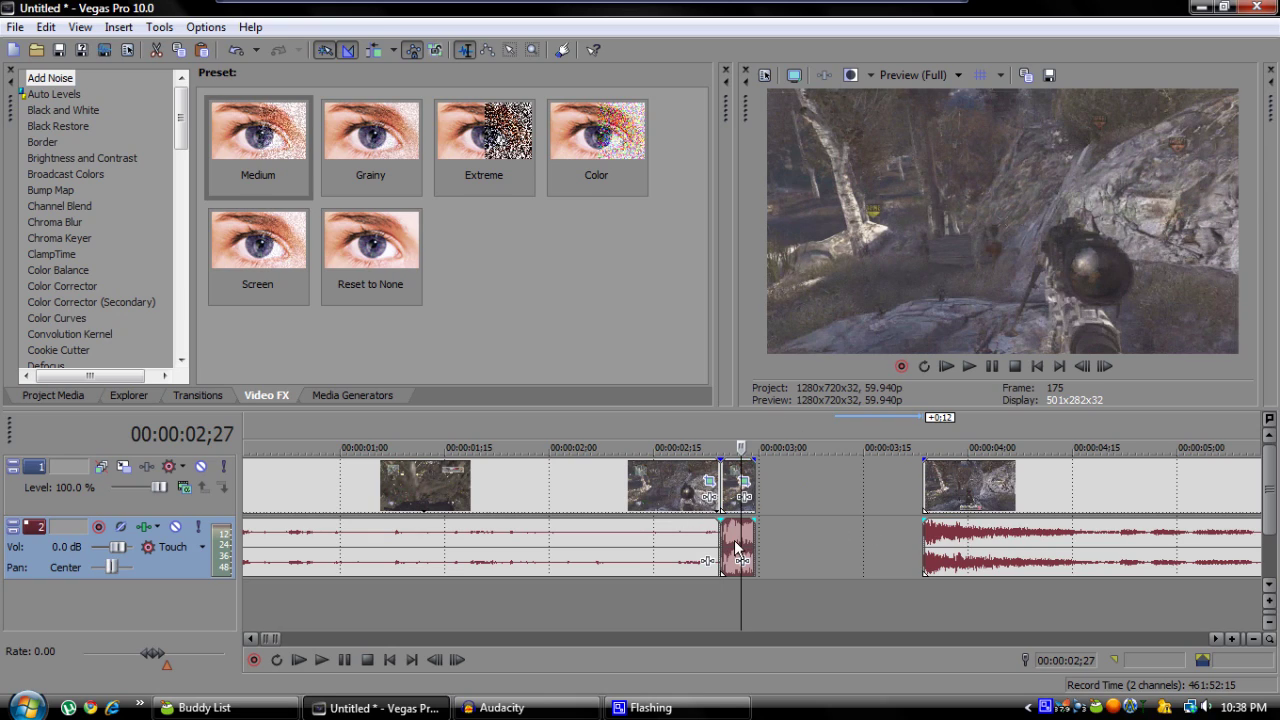
mouse_move(735, 548)
left_mouse_down()
mouse_move(832, 550)
mouse_move(738, 558)
left_mouse_up()
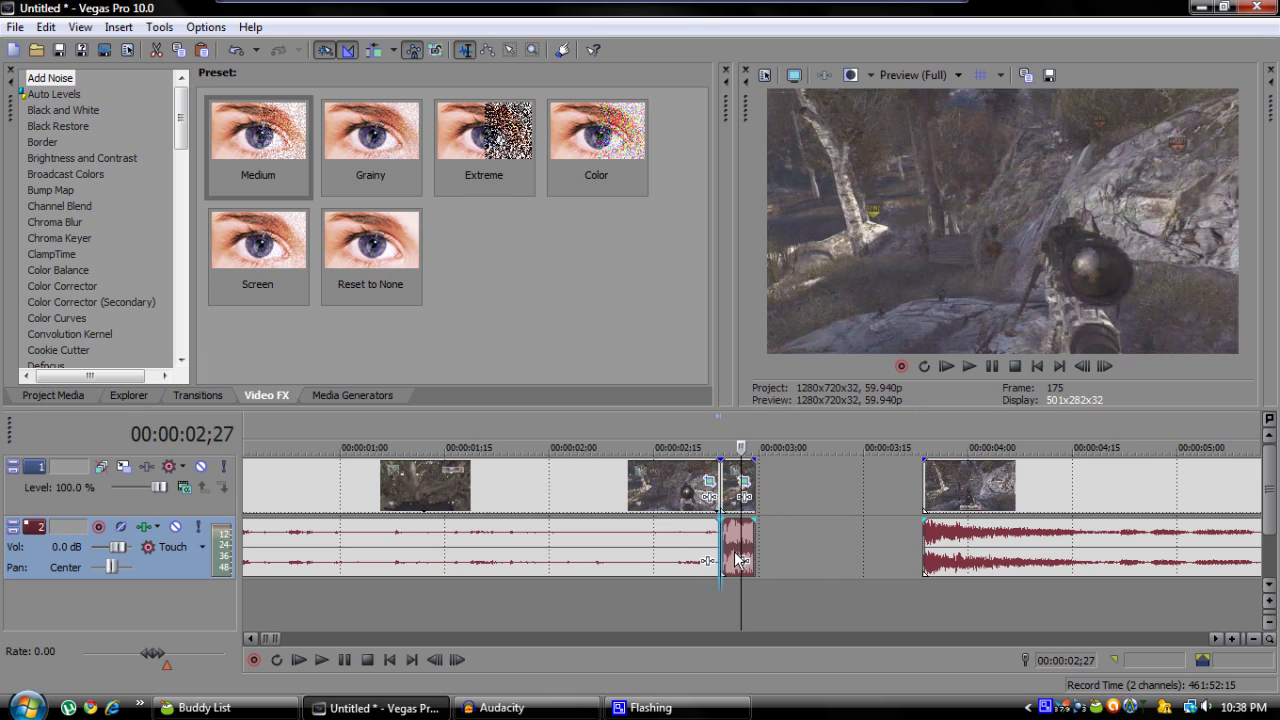
left_click_drag(962, 558, 1036, 560)
mouse_move(733, 553)
left_mouse_down()
mouse_move(780, 555)
mouse_move(730, 546)
left_mouse_up()
Pick TwixtorPRO in the Video FX list.
scroll(733, 520, "up", 2)
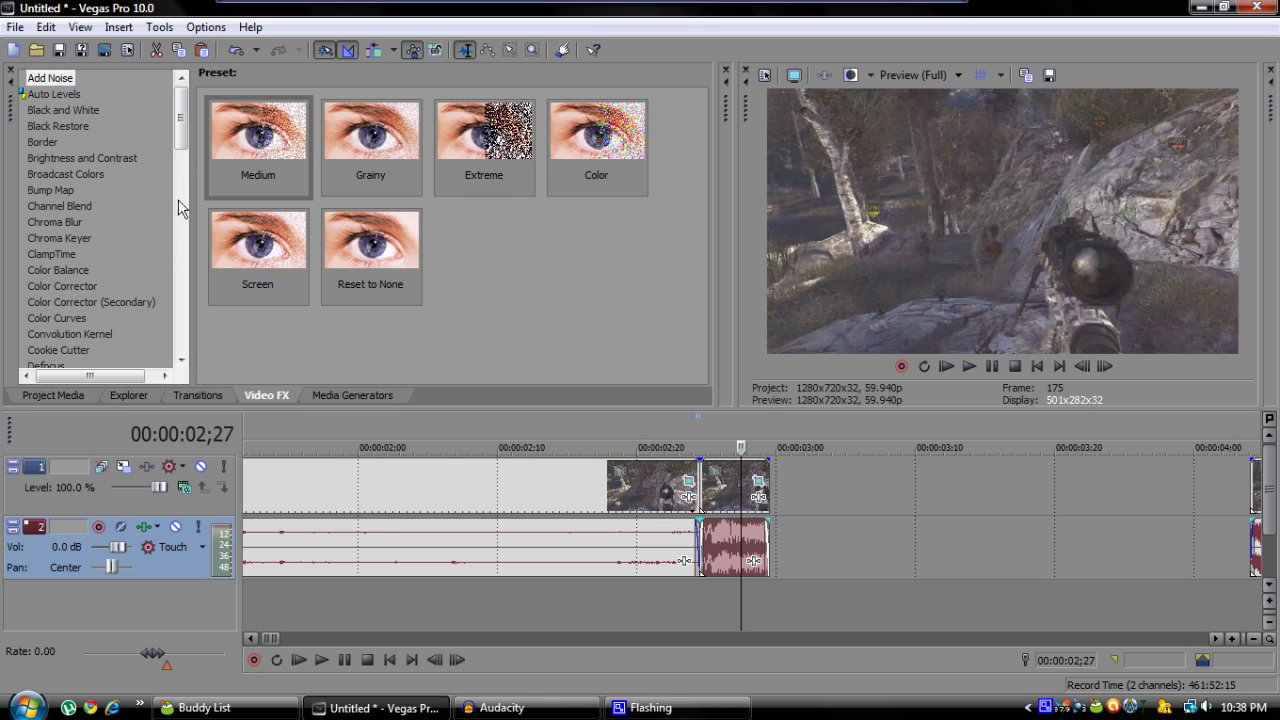
scroll(162, 146, "down", 20)
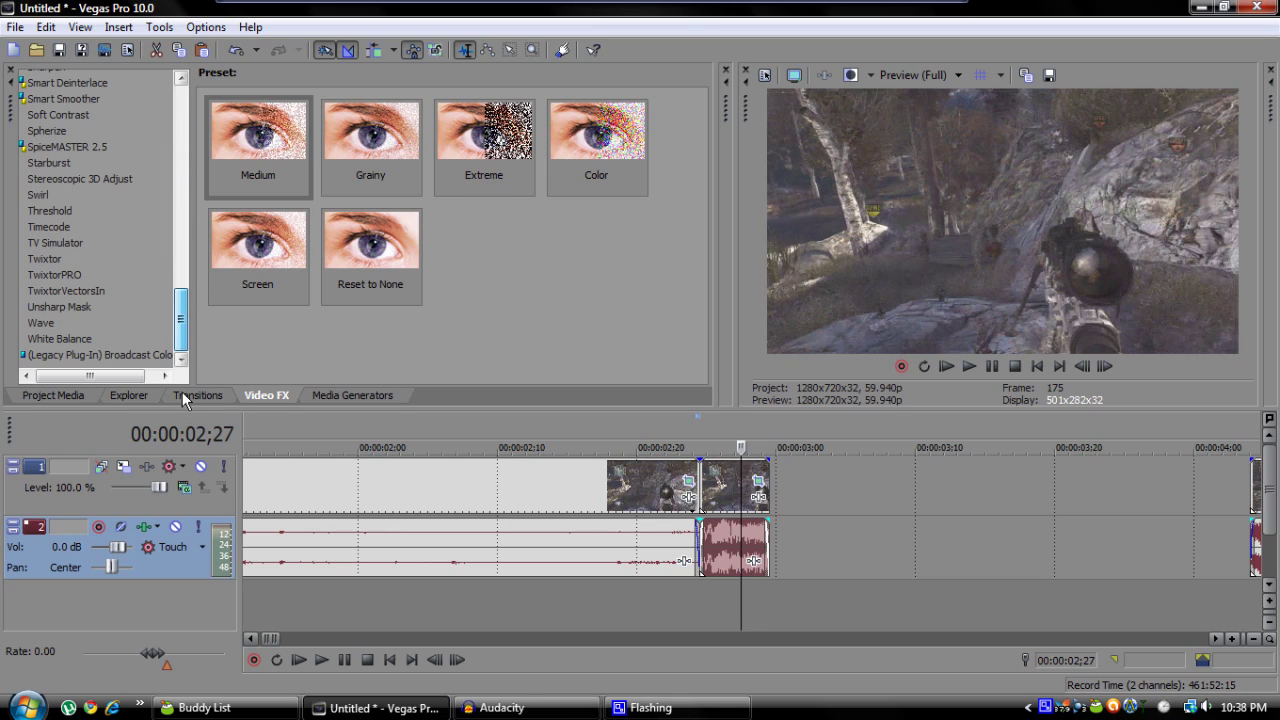
scroll(183, 292, "up", 1)
scroll(183, 292, "down", 1)
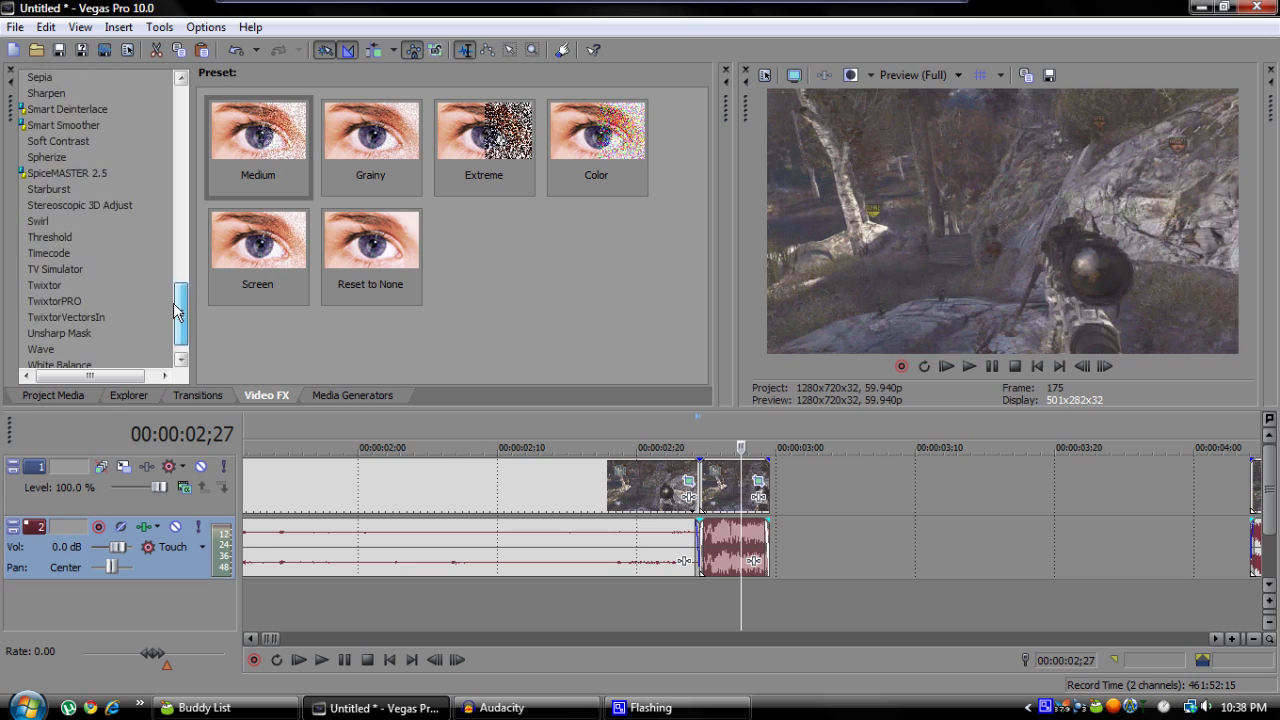
left_click(56, 299)
Apply TwixtorPRO to the short video piece, set Speed to 30, and close its settings.
left_click_drag(263, 140, 712, 480)
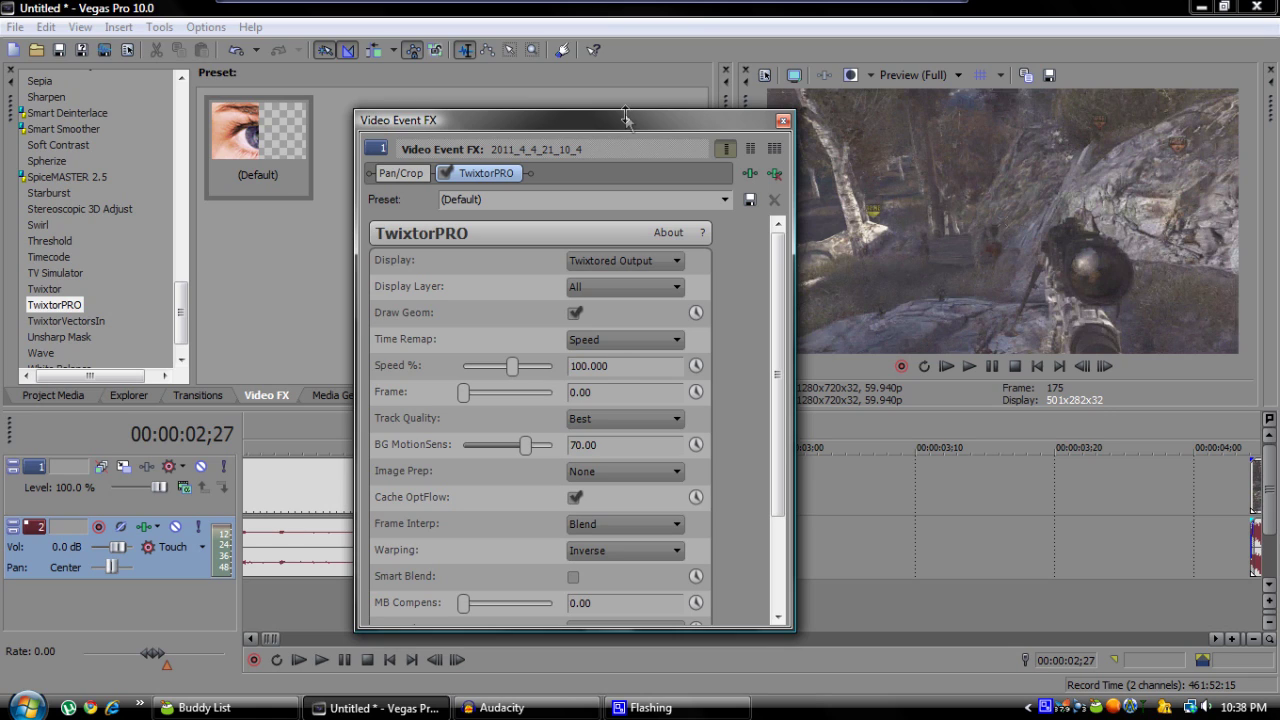
left_click_drag(625, 118, 481, 88)
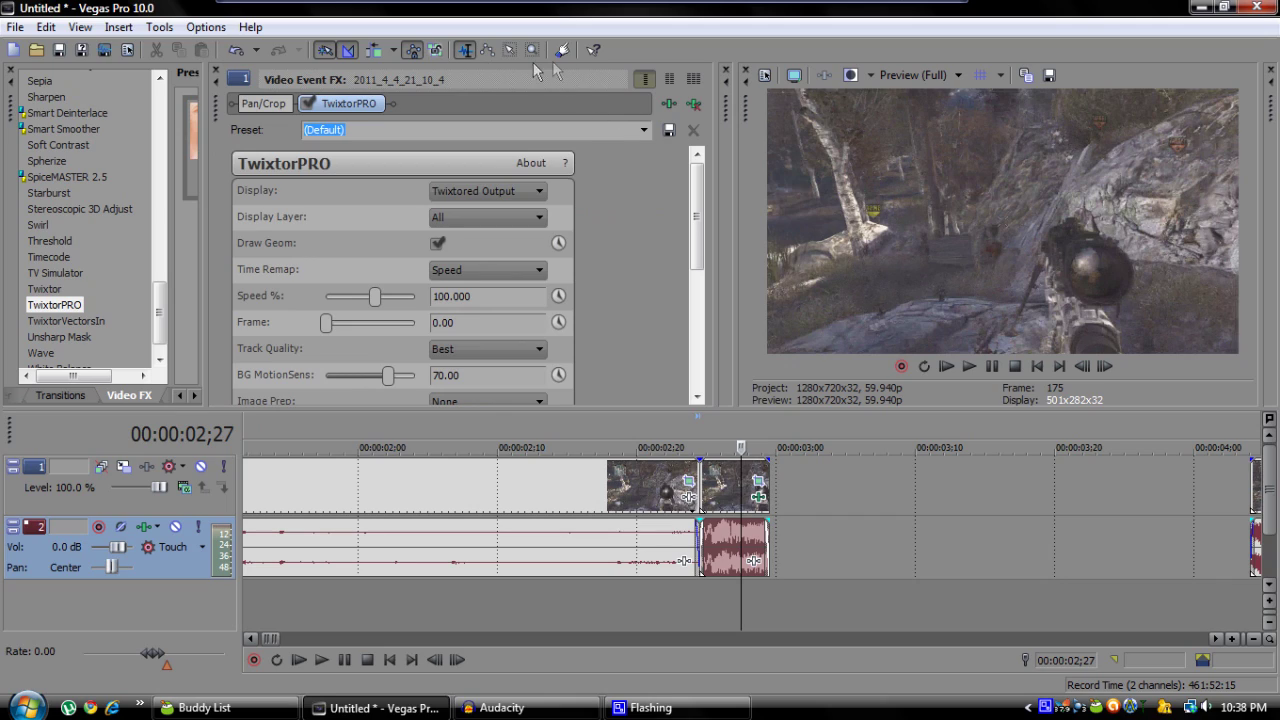
left_click(694, 79)
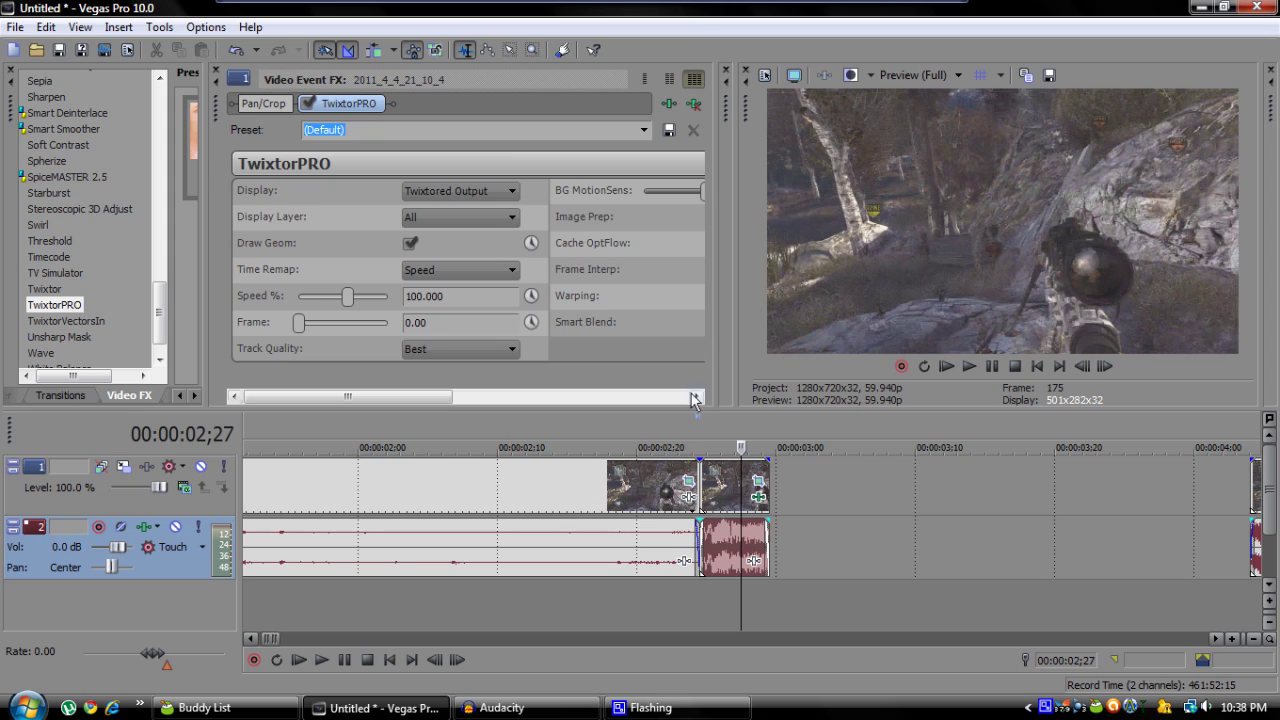
left_click_drag(219, 116, 371, 211)
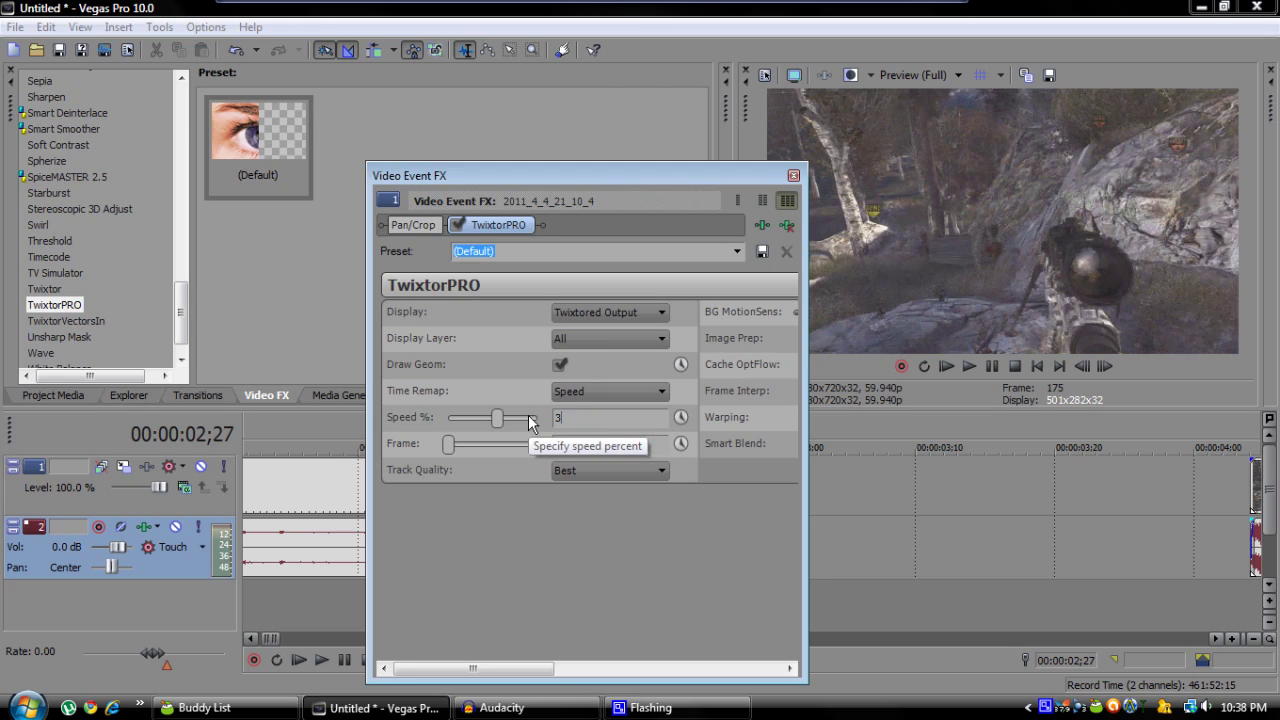
type("0")
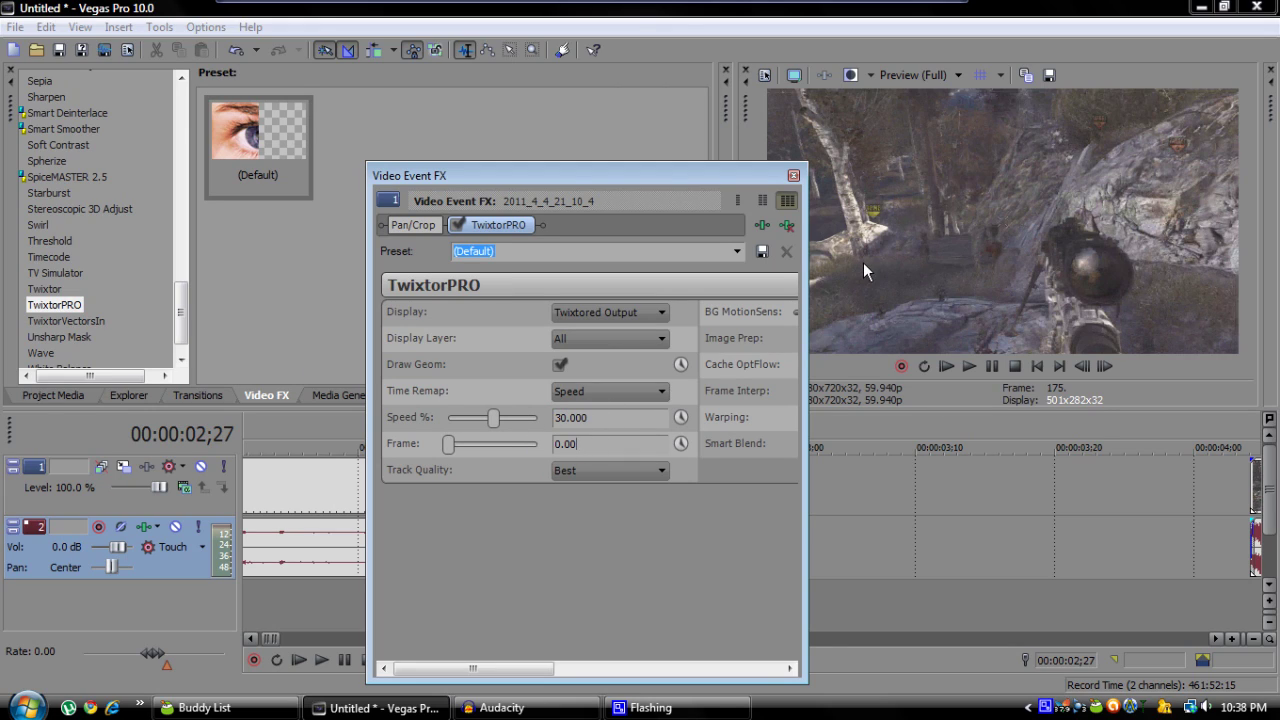
left_click(794, 176)
Place the playhead at 02;24 and set preview quality to Auto.
left_click(720, 495)
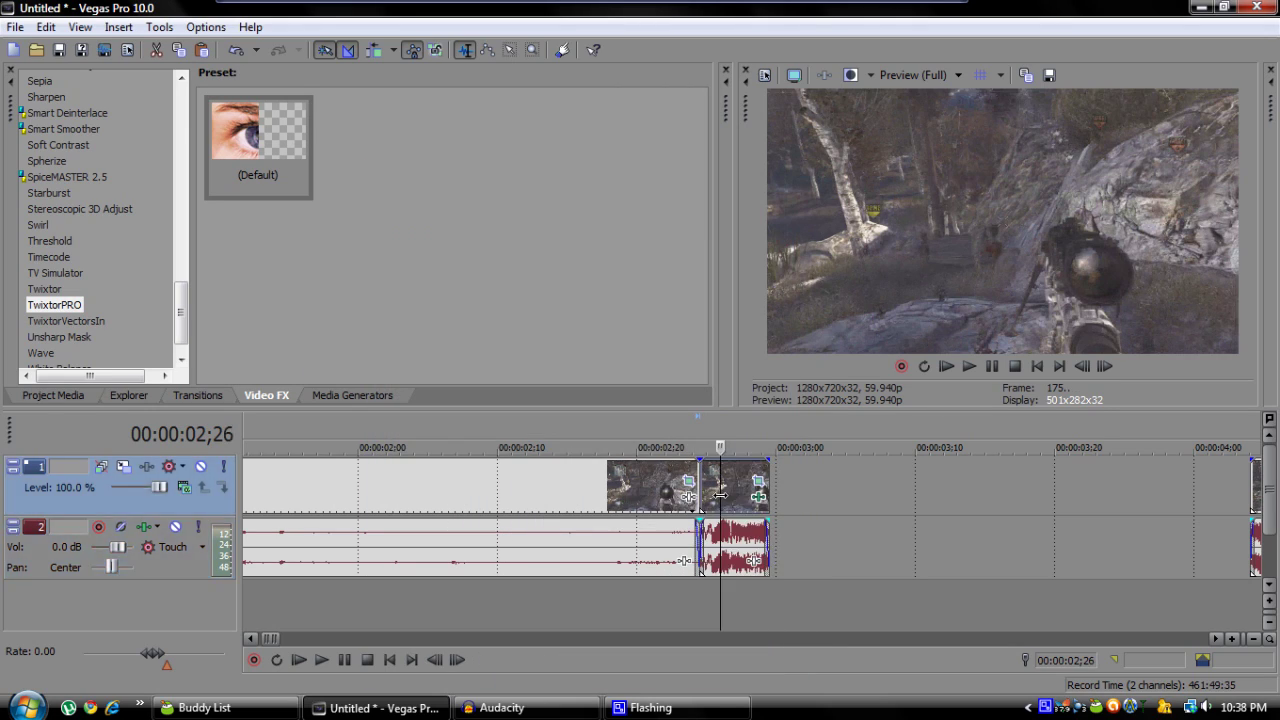
left_click(708, 492)
left_click(665, 492)
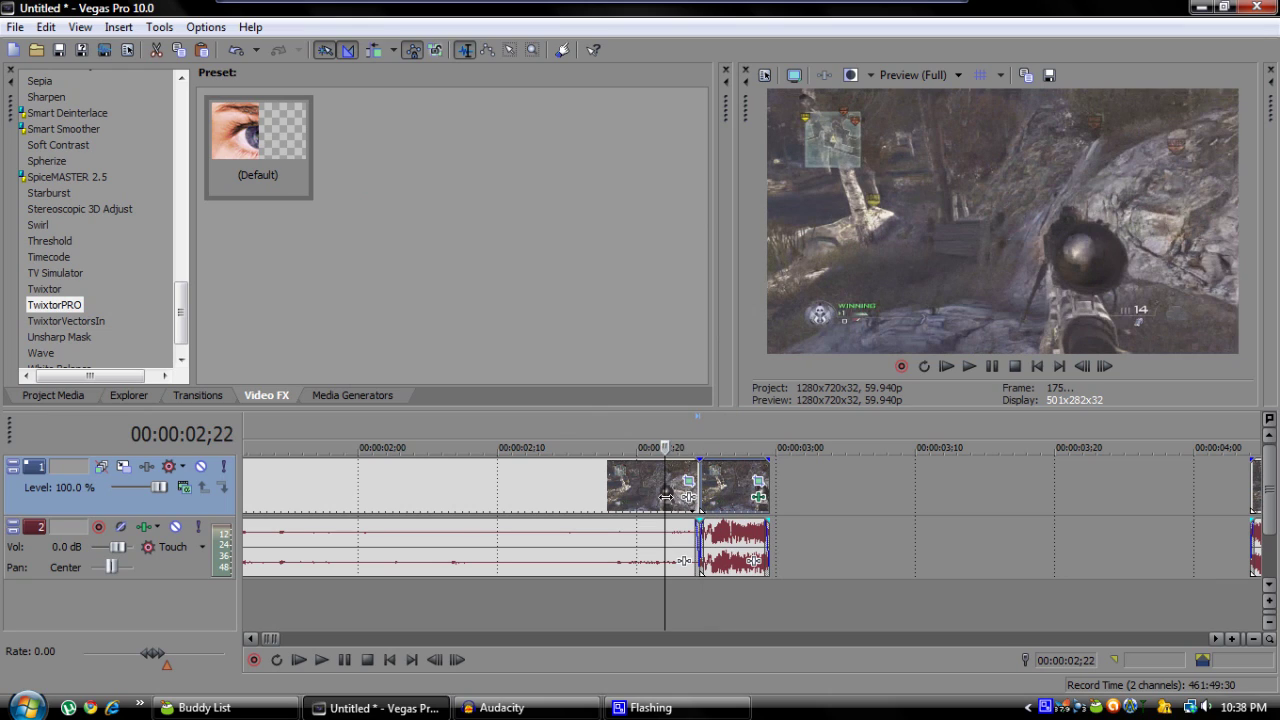
left_click(692, 492)
left_click(915, 75)
left_click(913, 116)
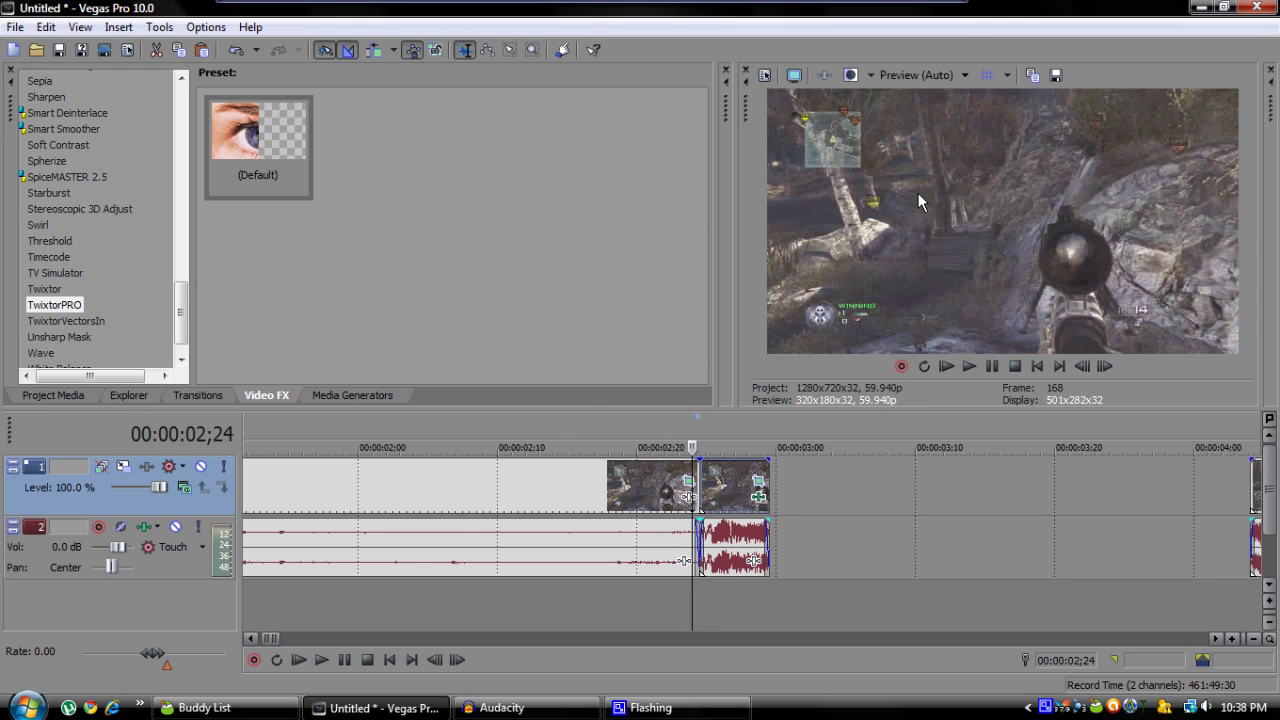
Shorten the audio crossfade and lengthen the slowed video event to about 3;09.
scroll(743, 590, "up", 3)
left_click_drag(769, 548, 760, 548)
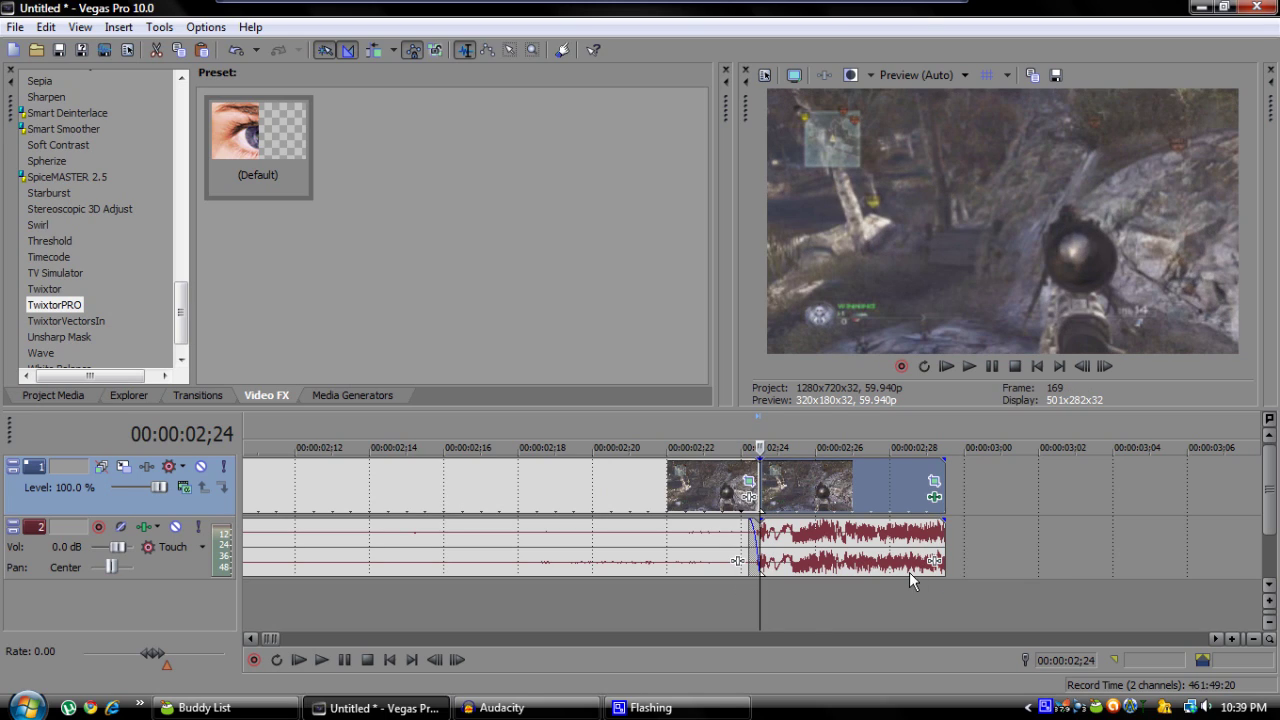
left_click_drag(760, 610, 851, 582)
scroll(810, 548, "down", 3)
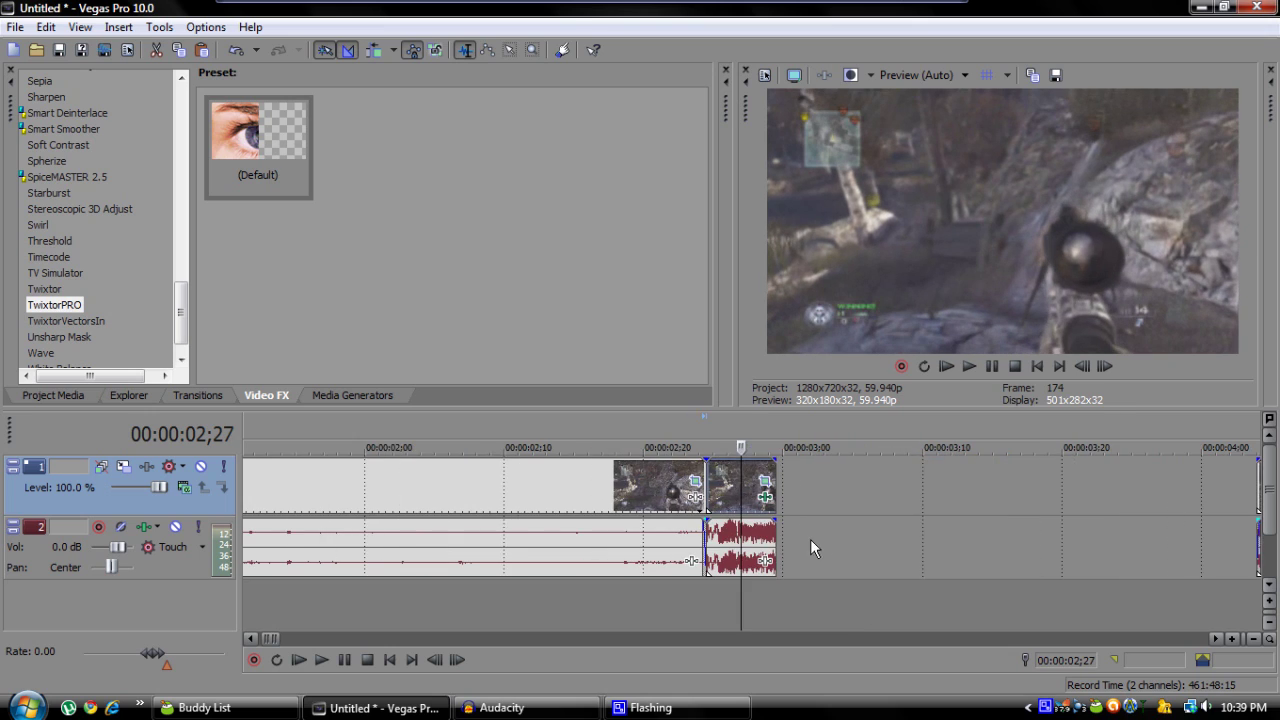
left_click_drag(783, 487, 894, 490)
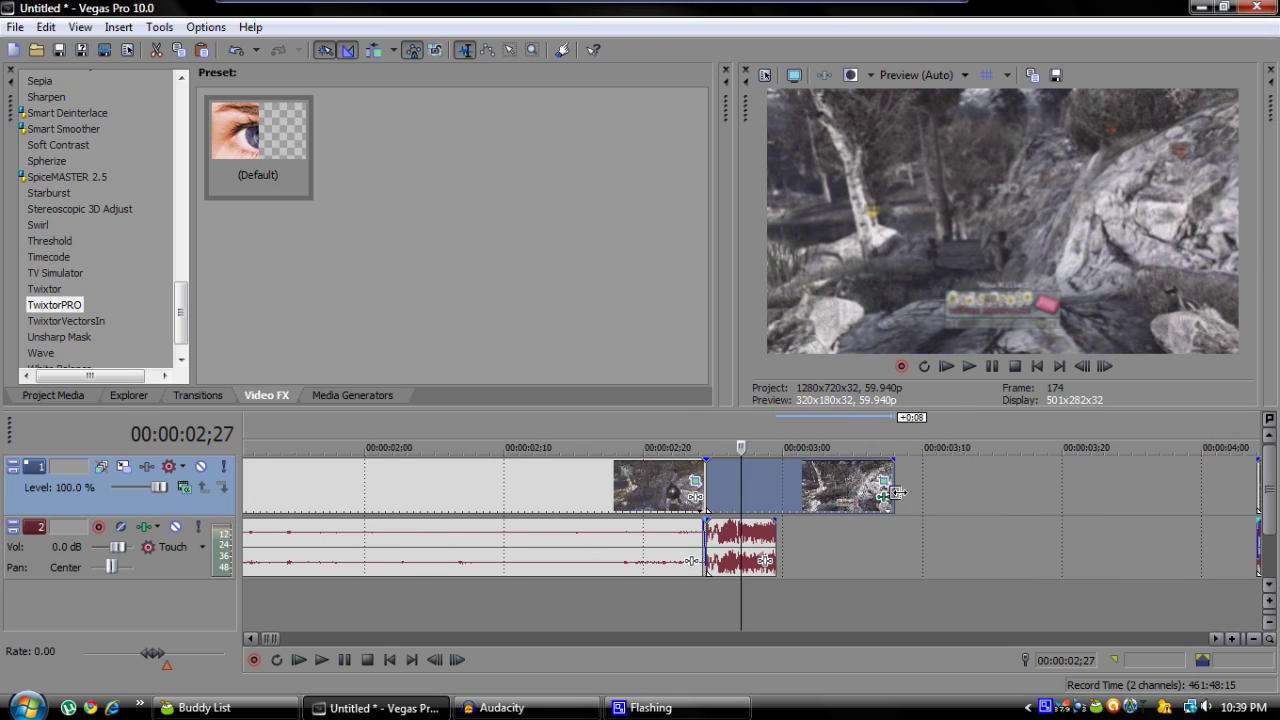
left_click_drag(740, 606, 883, 596)
Move the final clip left to start near 03;10 and extend the slowed event one frame.
scroll(943, 514, "up", 2)
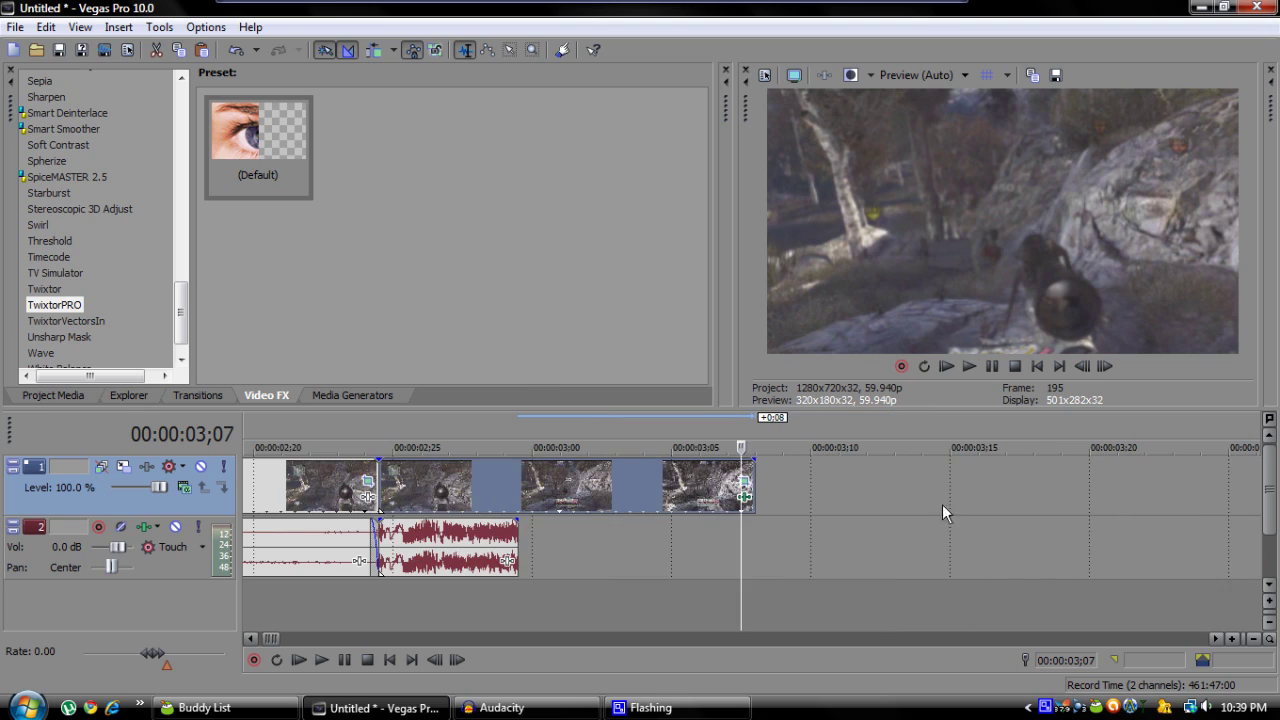
left_click_drag(1258, 492, 838, 500)
left_click(831, 489)
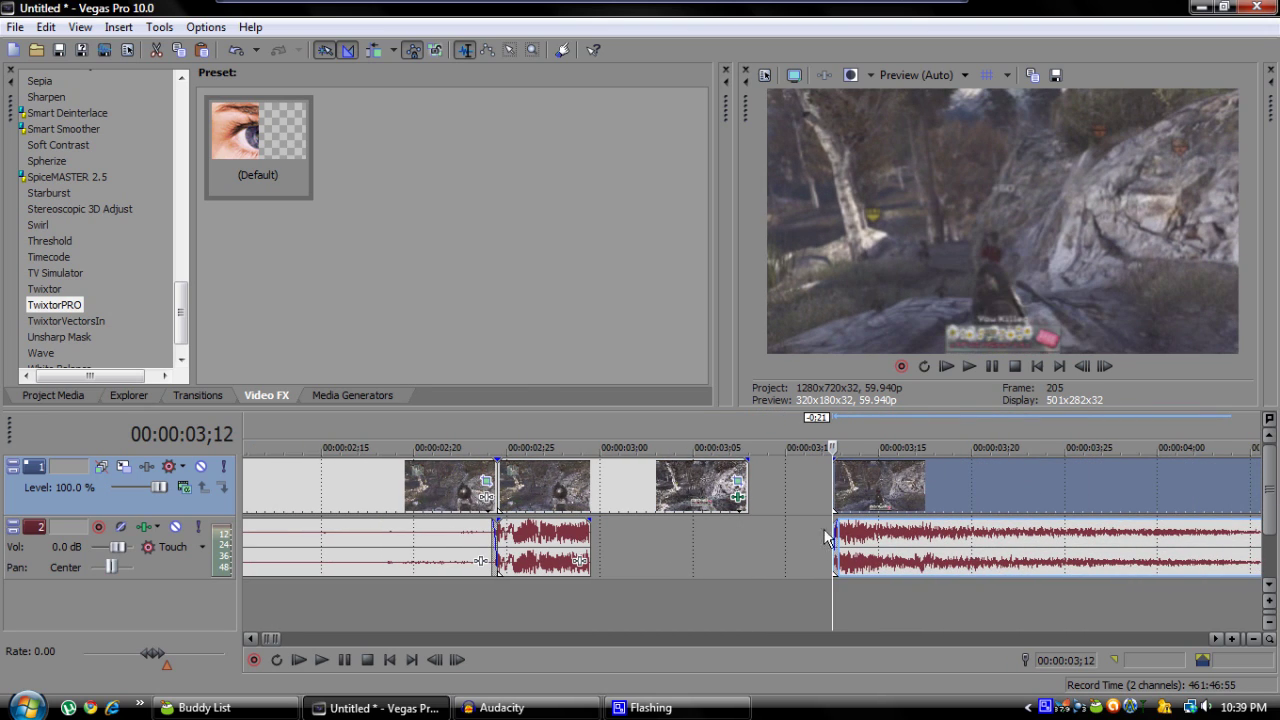
left_click_drag(752, 490, 773, 490)
left_click_drag(838, 612, 751, 592)
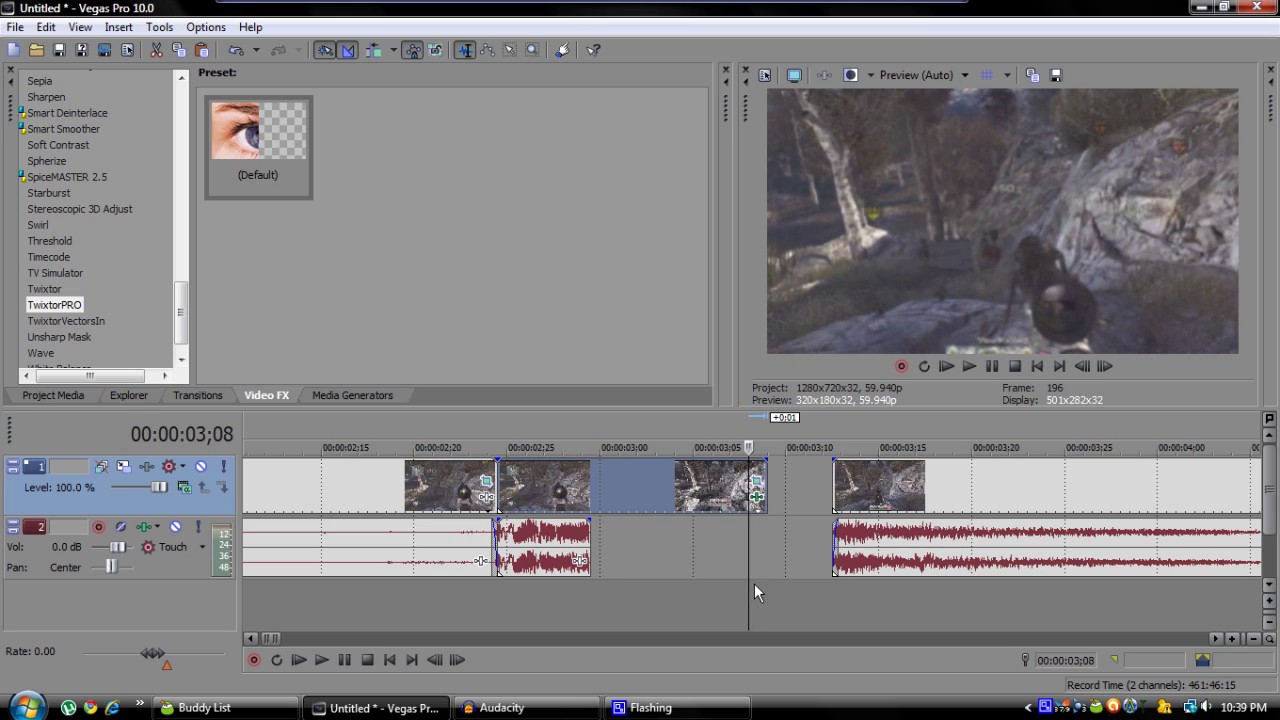
Delete the slowed clip's leftover tail and slide the last clip left to the playhead.
right_click(755, 500)
left_click(790, 440)
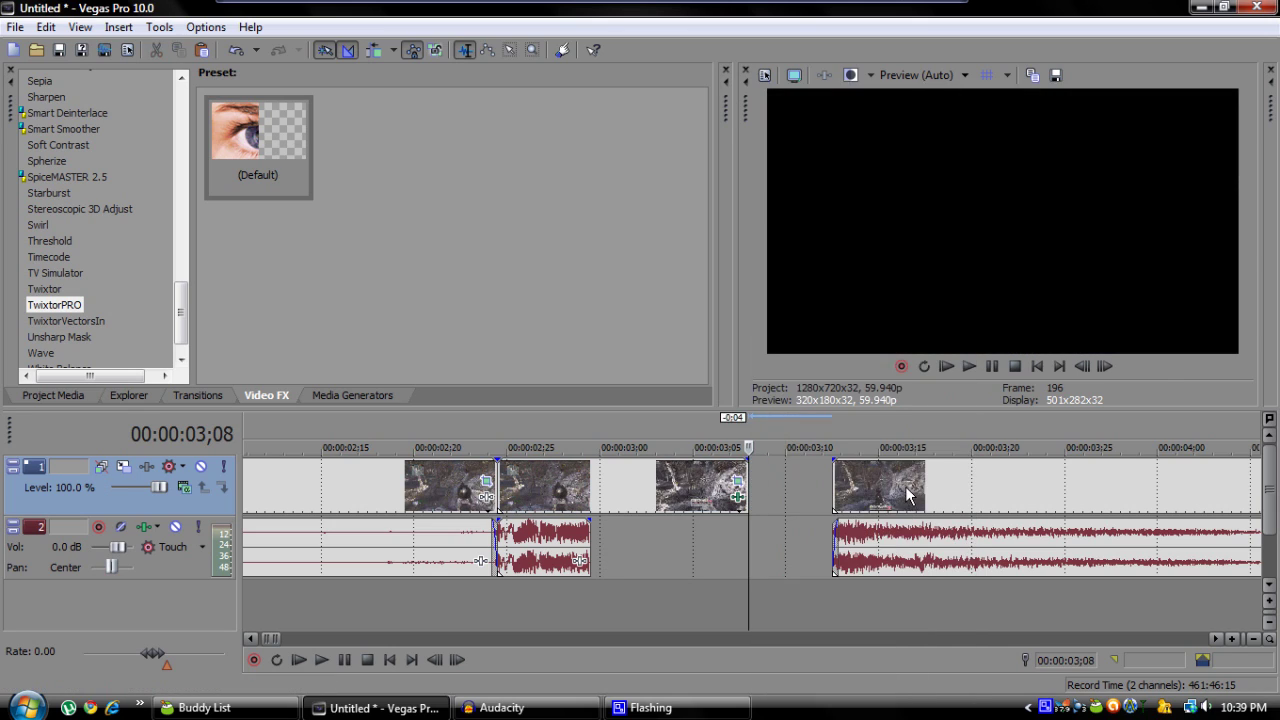
left_click_drag(908, 493, 828, 497)
left_click(734, 555)
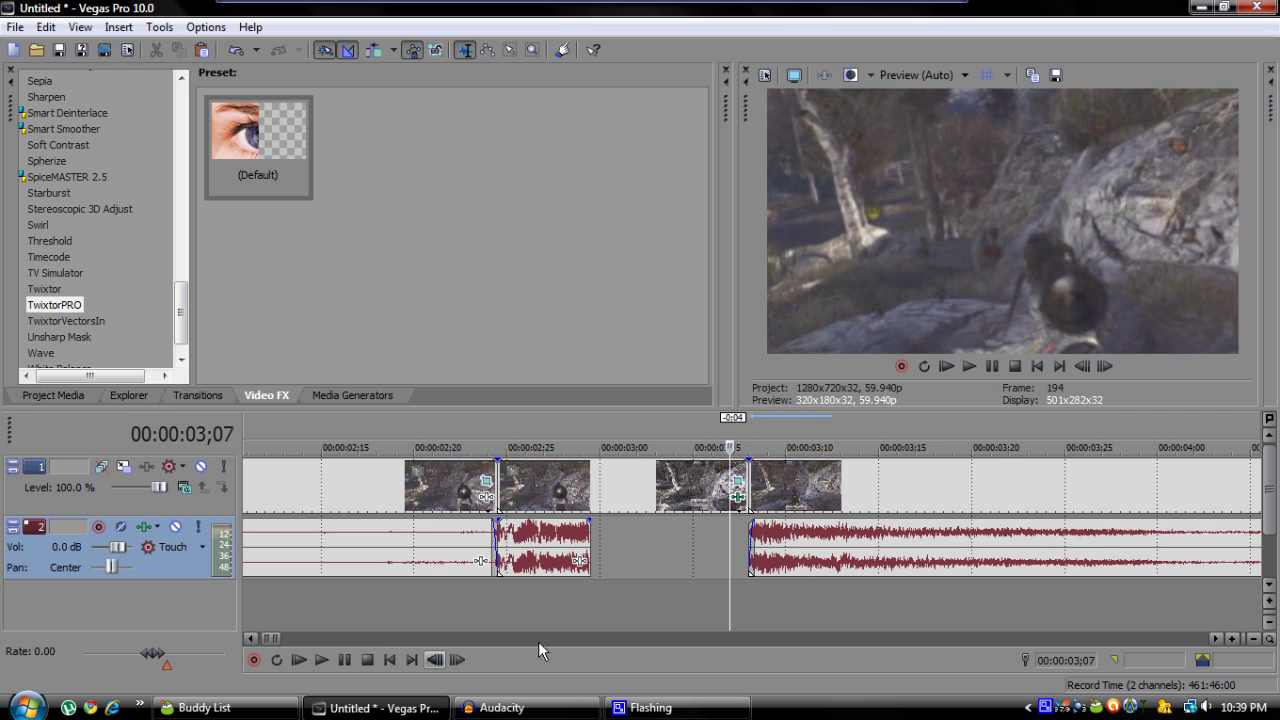
Fine-tune the following events so they start at 03;08 and check the join.
mouse_move(735, 575)
left_mouse_down()
mouse_move(755, 573)
mouse_move(723, 573)
mouse_move(750, 572)
mouse_move(739, 572)
left_mouse_up()
left_click_drag(812, 505, 755, 487)
left_click_drag(800, 565, 752, 577)
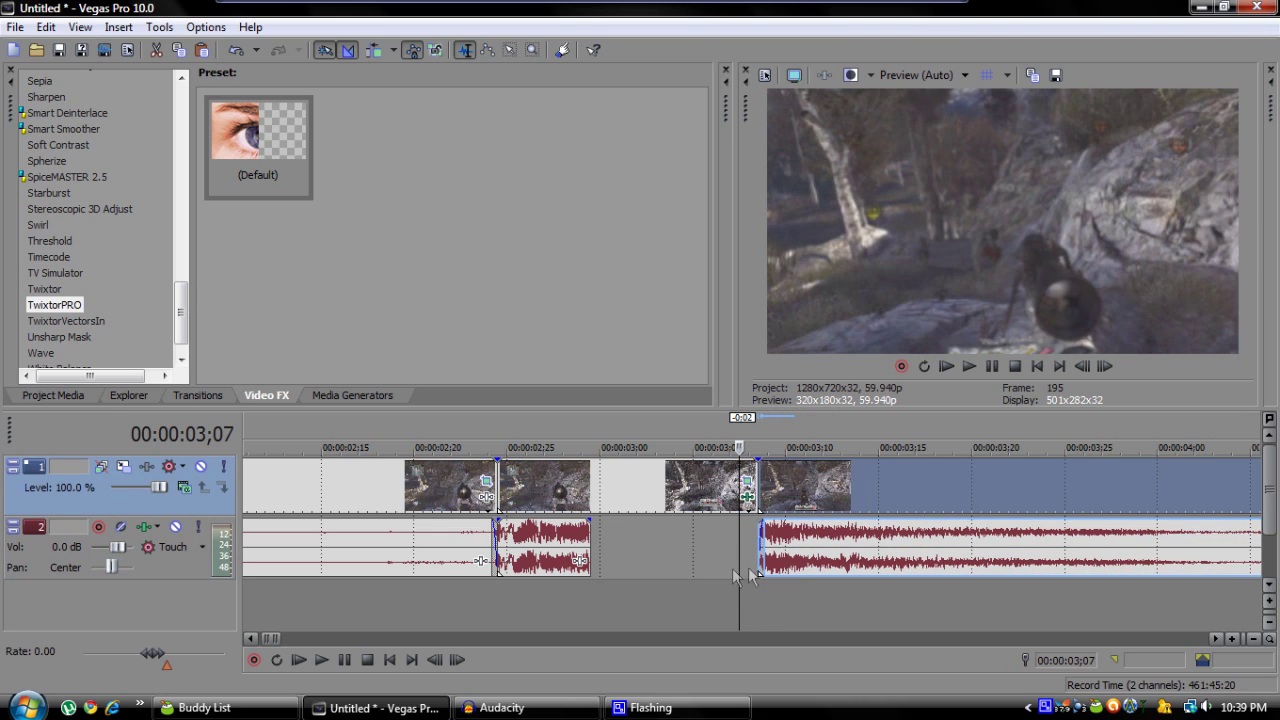
left_click_drag(740, 480, 752, 432)
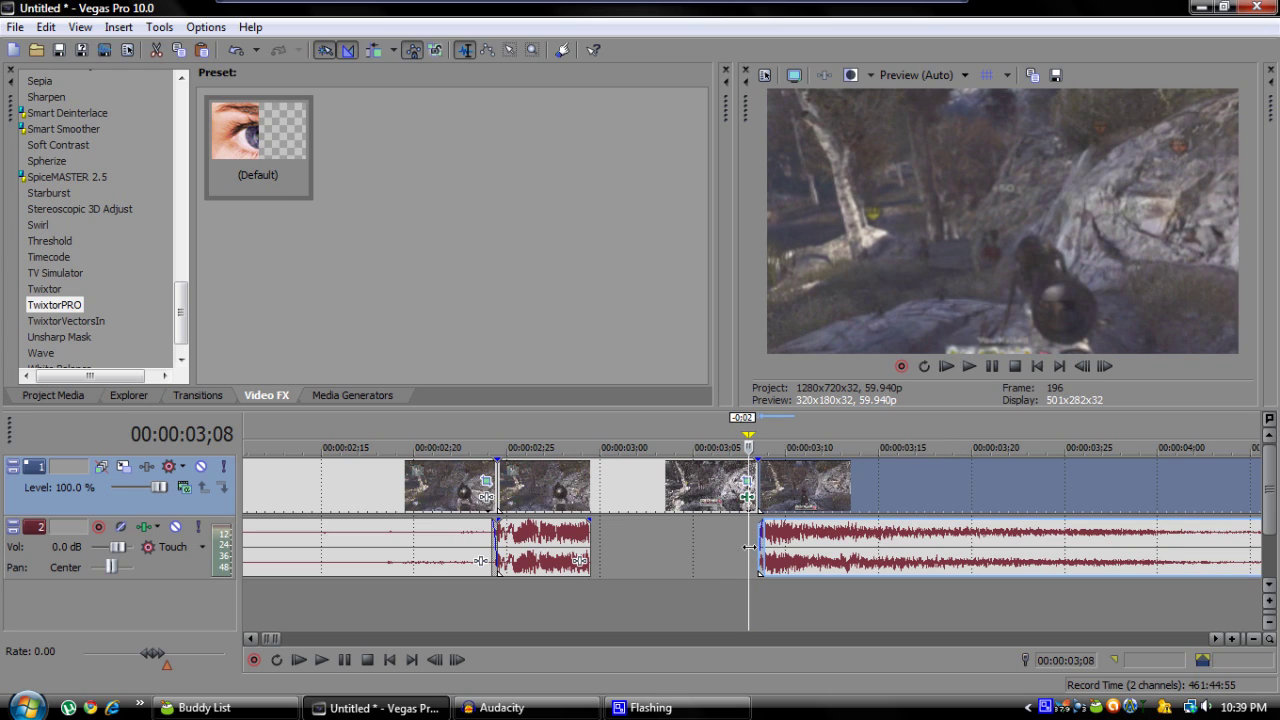
left_click_drag(749, 547, 470, 543)
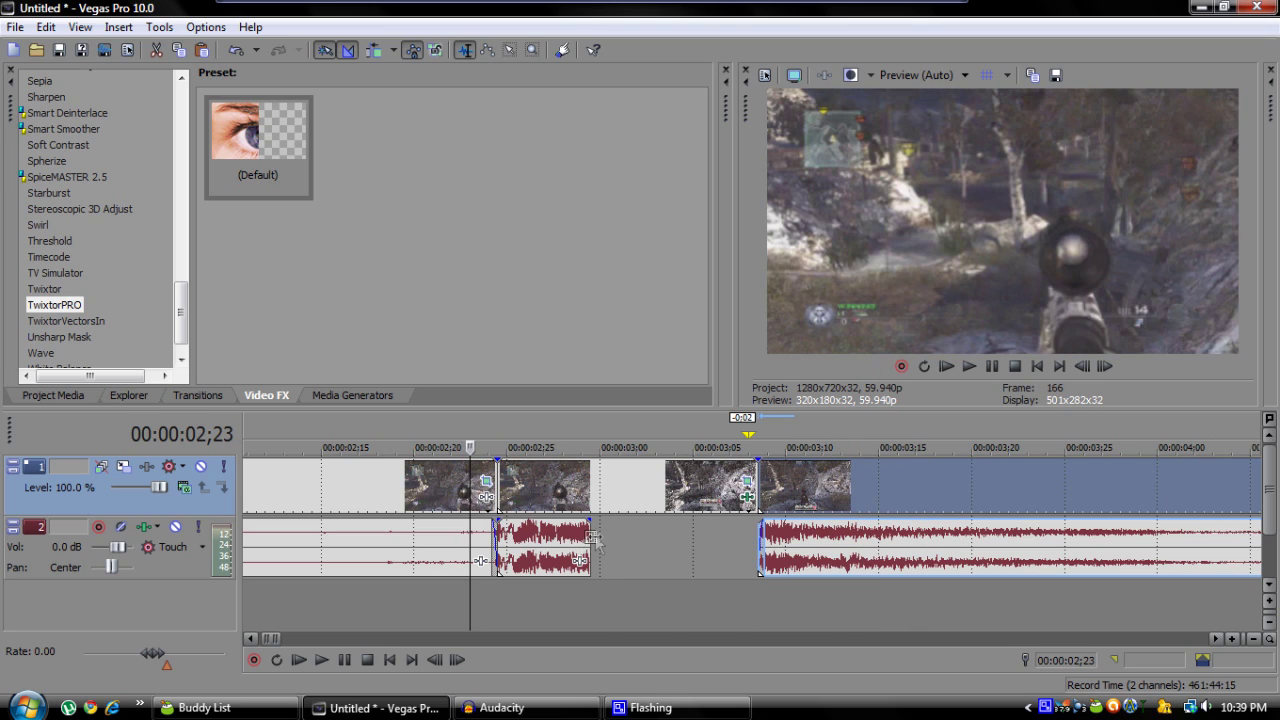
Stretch the short audio event to the next audio and enable Lock to stretch in its properties.
left_click_drag(590, 536, 763, 530)
right_click(548, 543)
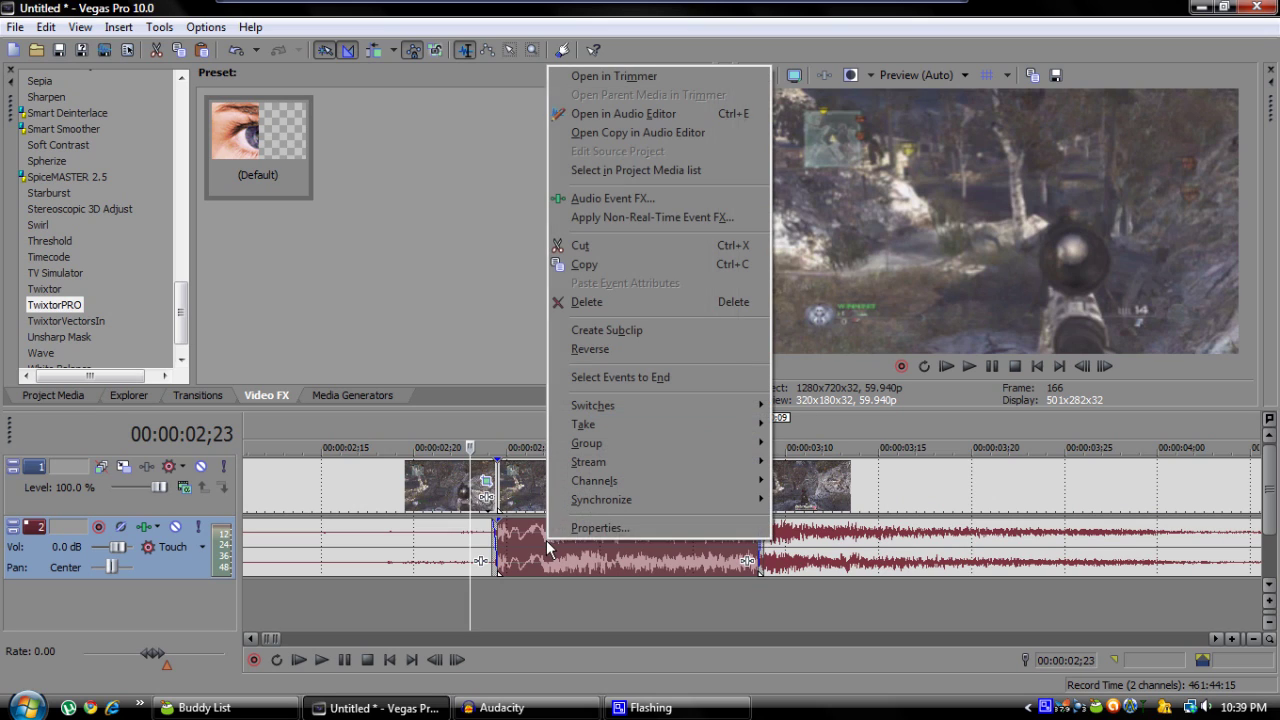
left_click(599, 528)
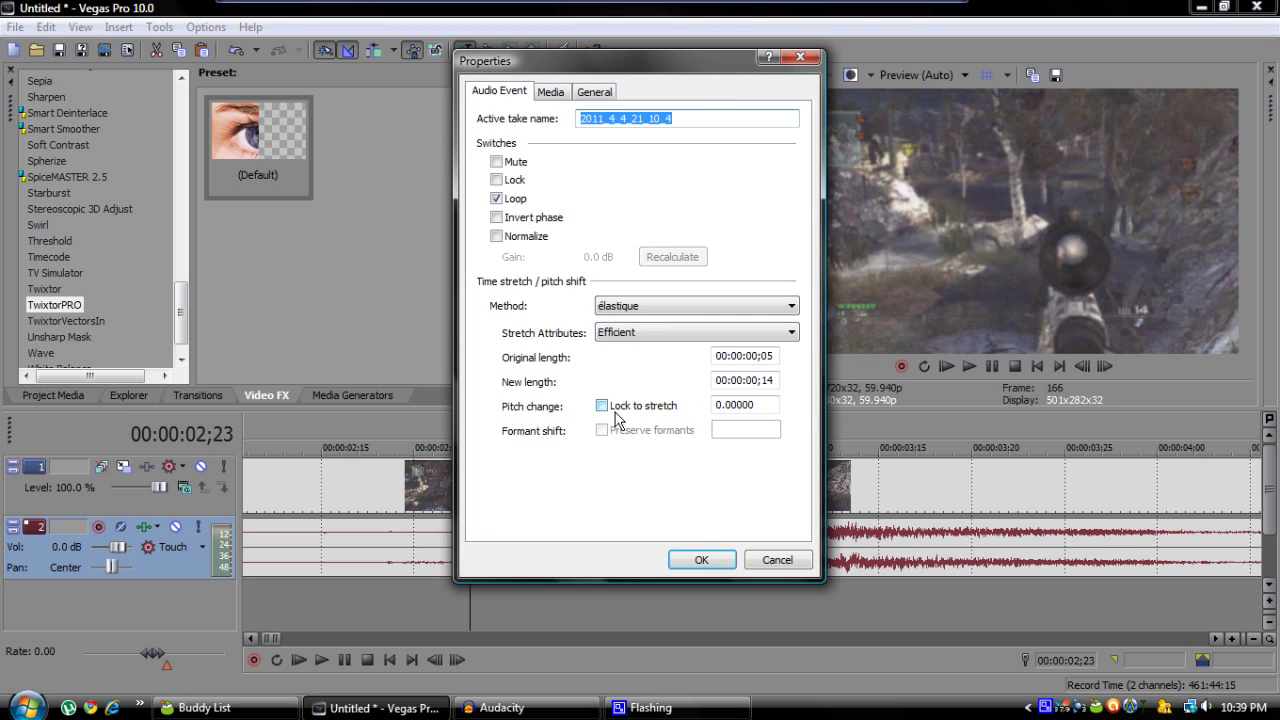
left_click(602, 407)
left_click(702, 562)
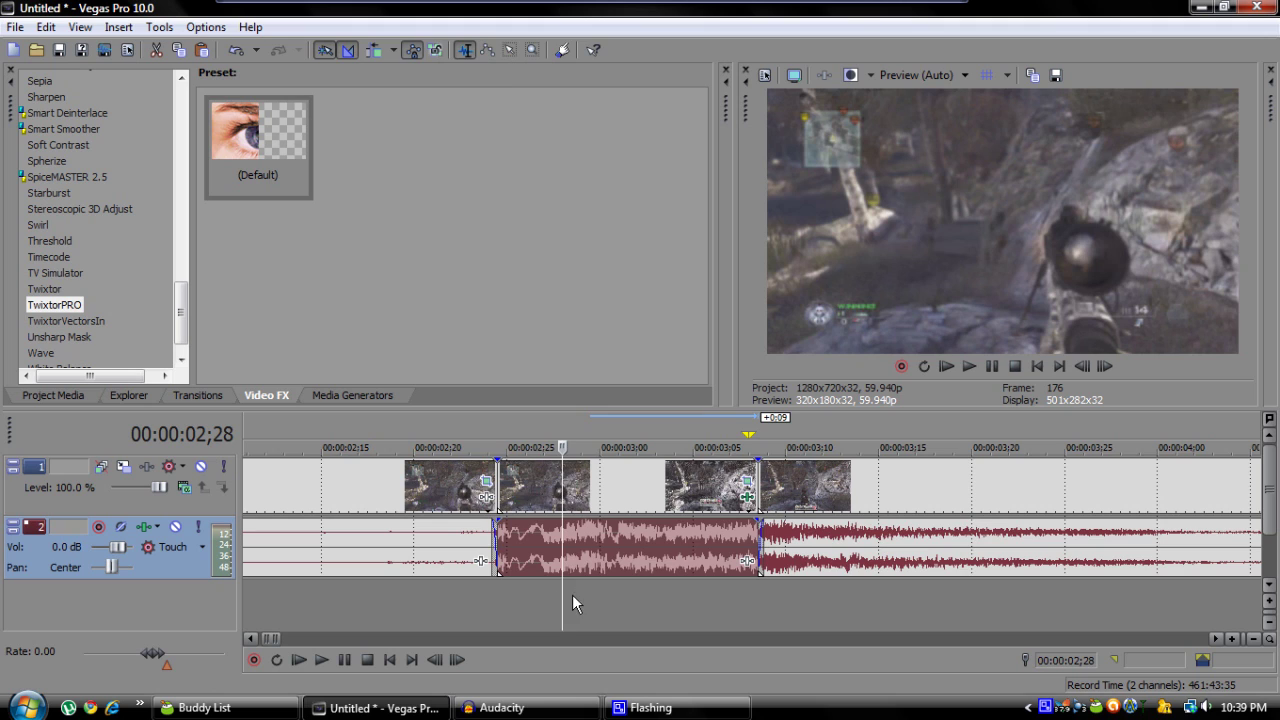
left_click_drag(562, 597, 943, 603)
Add fade-outs to the end of the video and audio and a fade-in to the audio start.
scroll(866, 566, "down", 6)
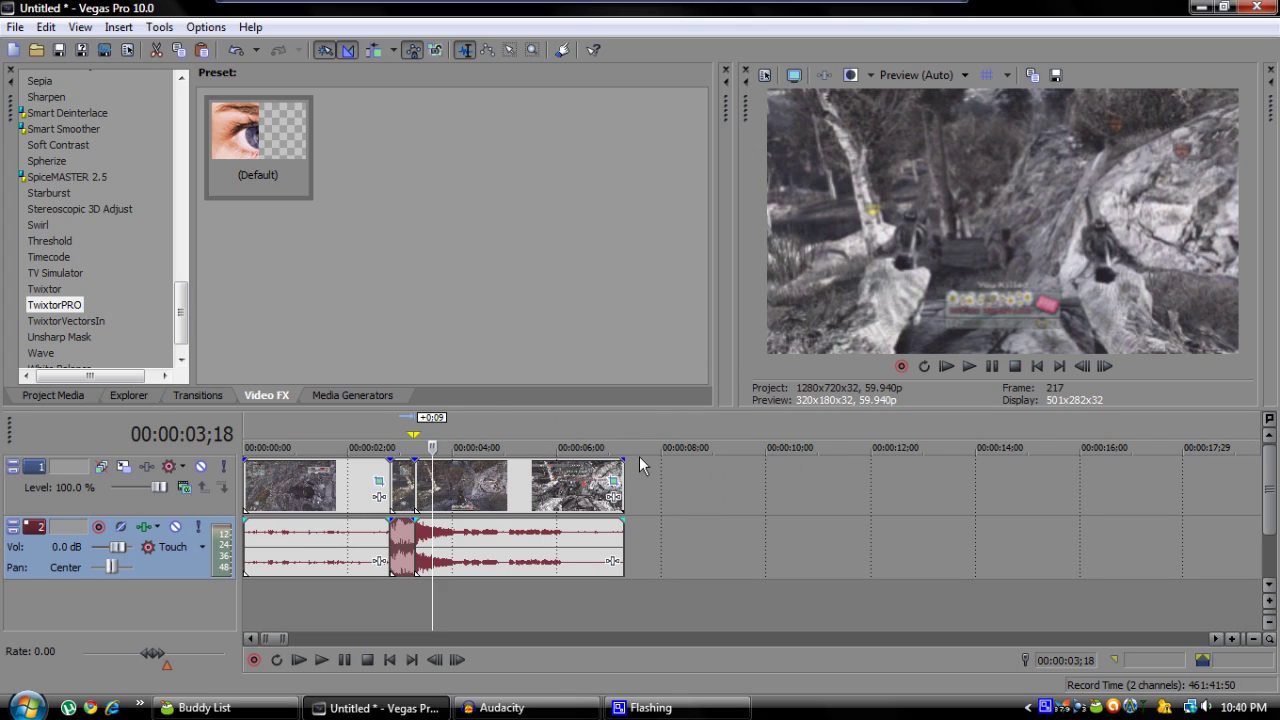
left_click_drag(623, 461, 615, 459)
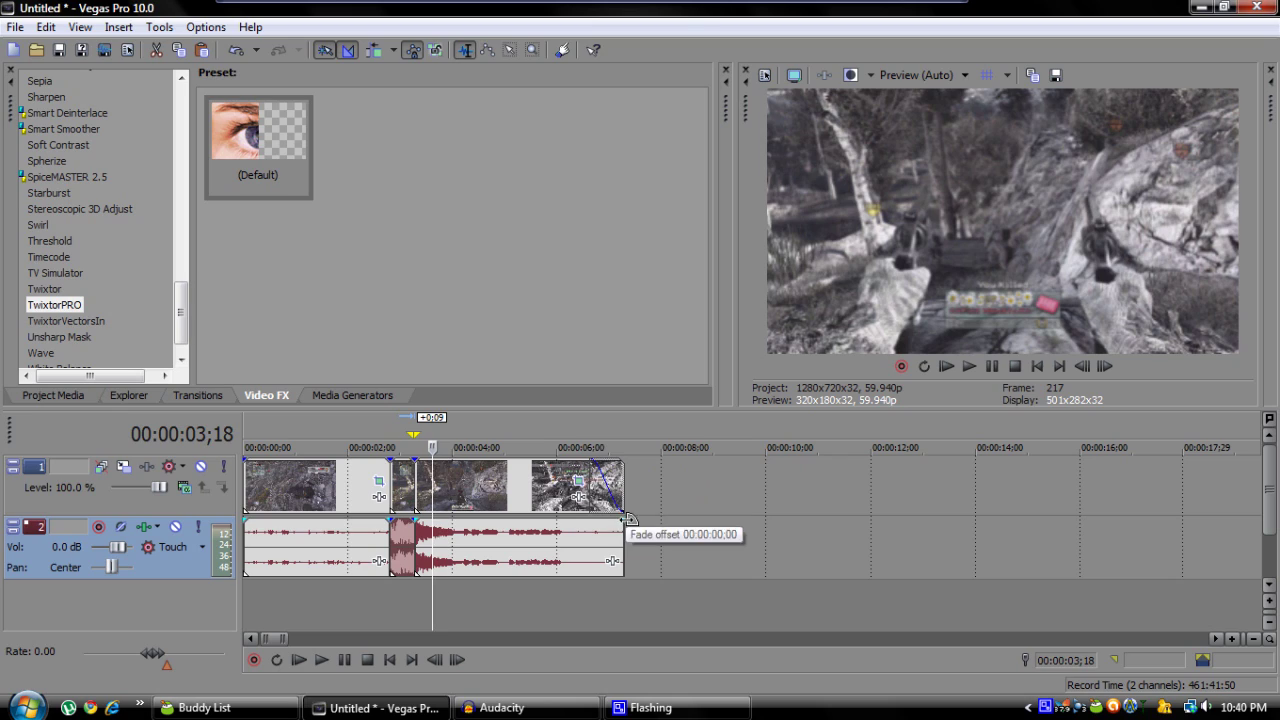
left_click_drag(630, 519, 600, 519)
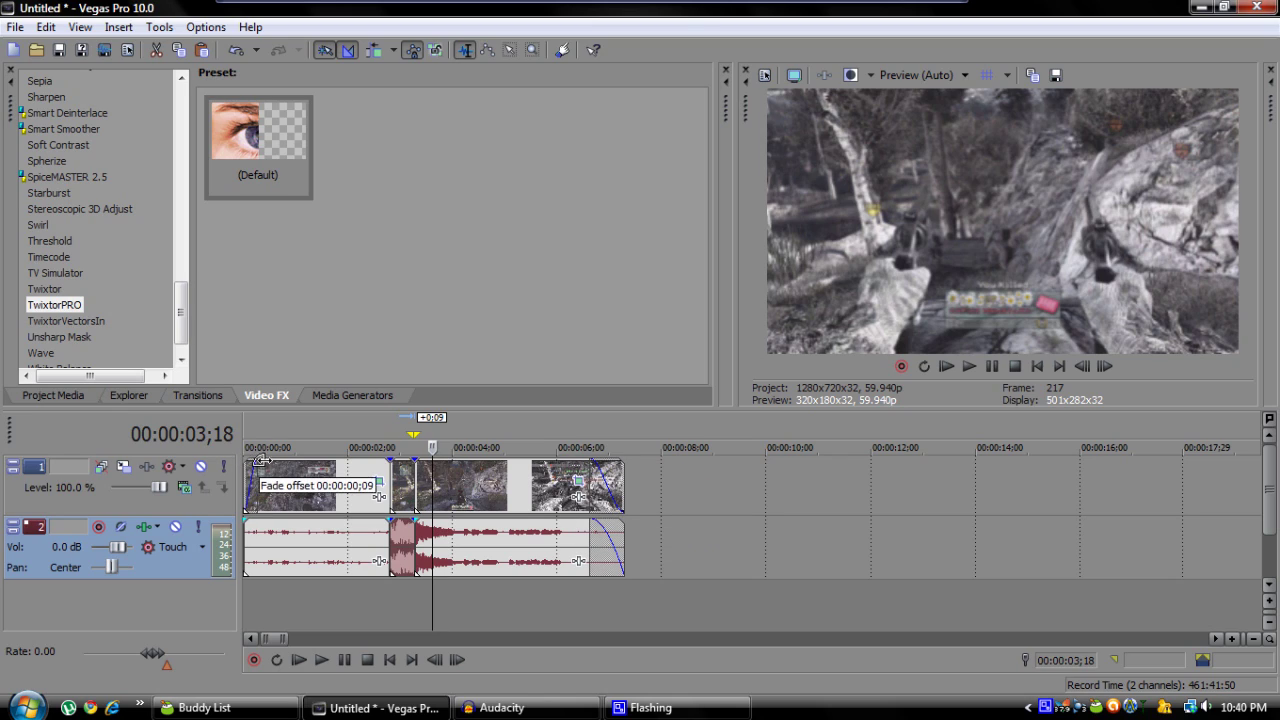
left_click_drag(247, 519, 267, 516)
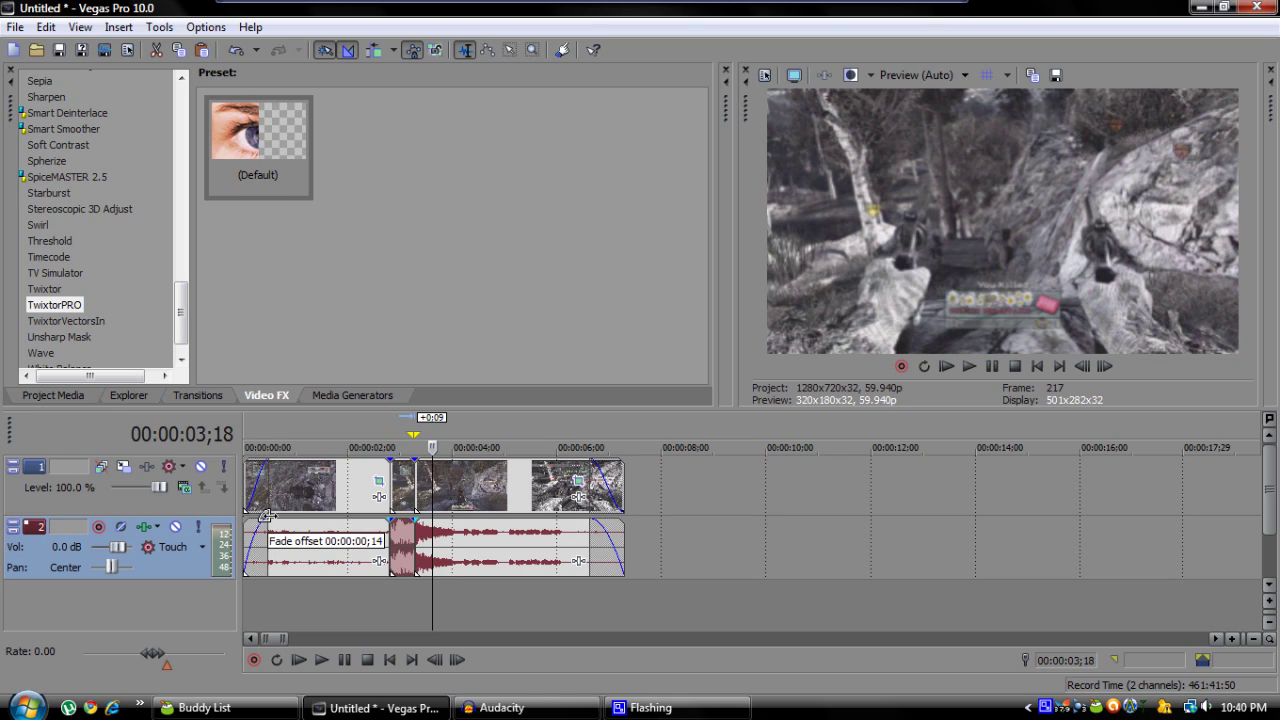